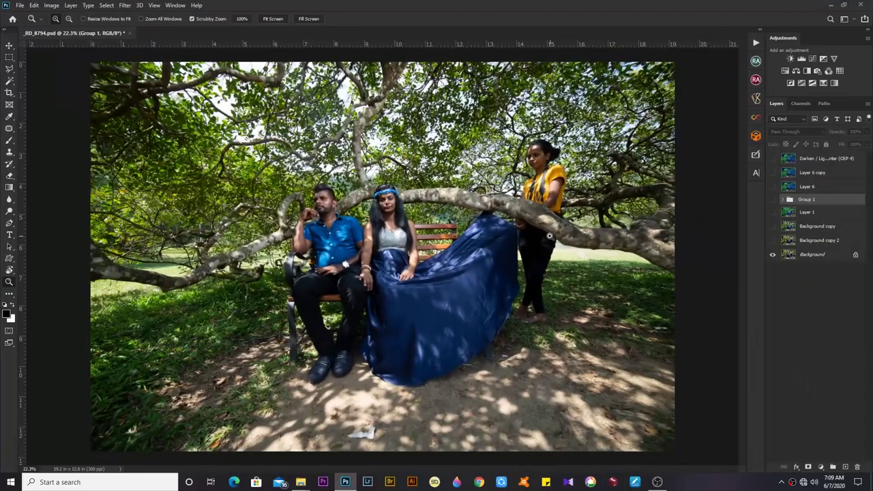
With the Move tool active, select the original Background photo layer for editing
key("v")
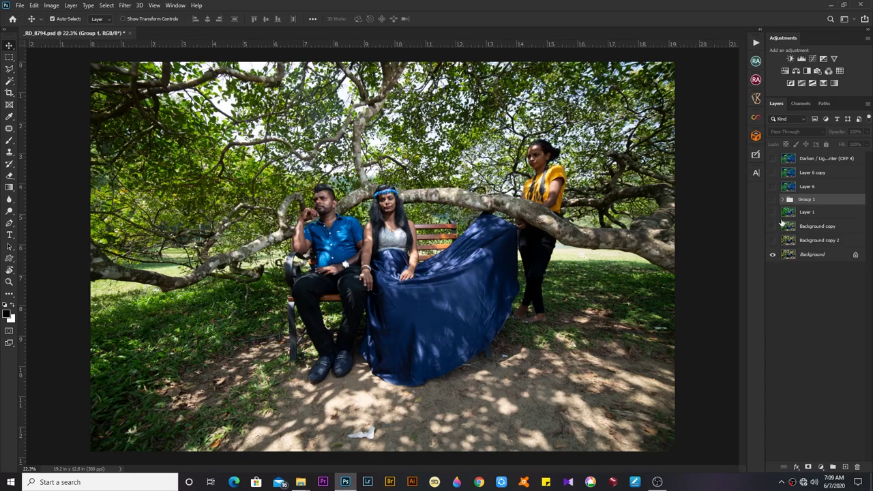
double_click(773, 255)
left_click(812, 255)
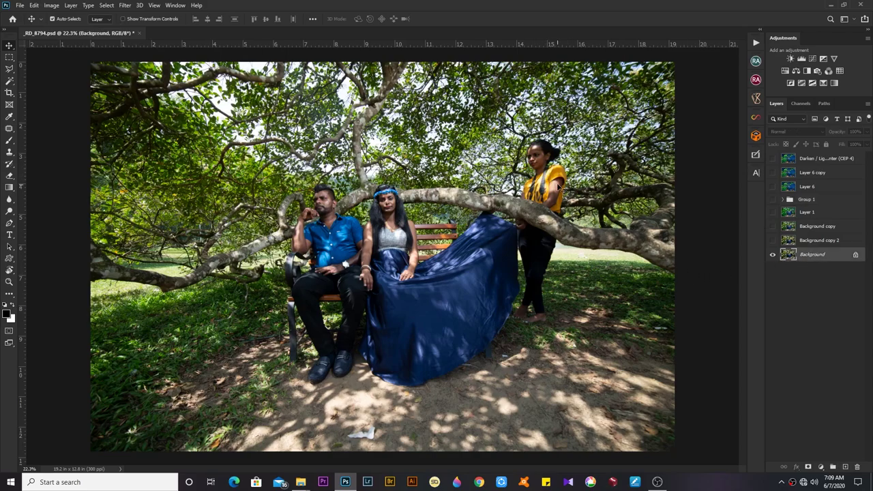
Zoom in on the yellow-shirted woman and set up a soft round Clone Stamp sampling the foliage
key("z")
left_click_drag(558, 184, 477, 241)
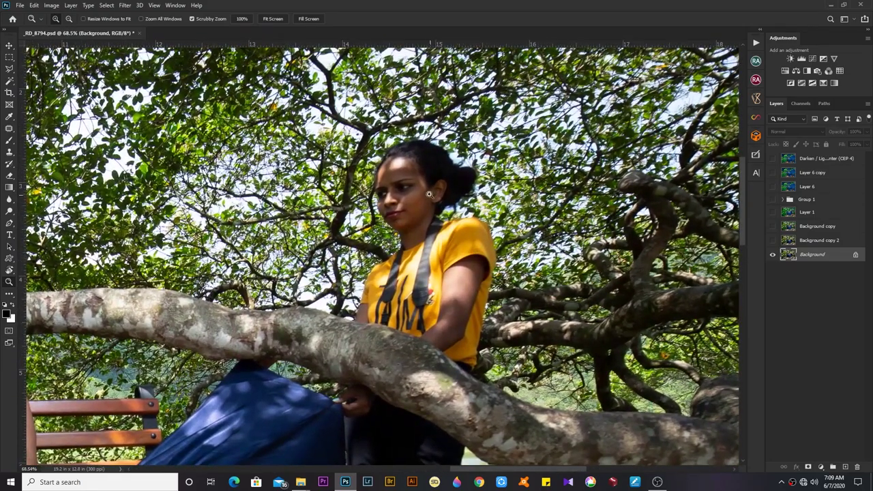
key("s")
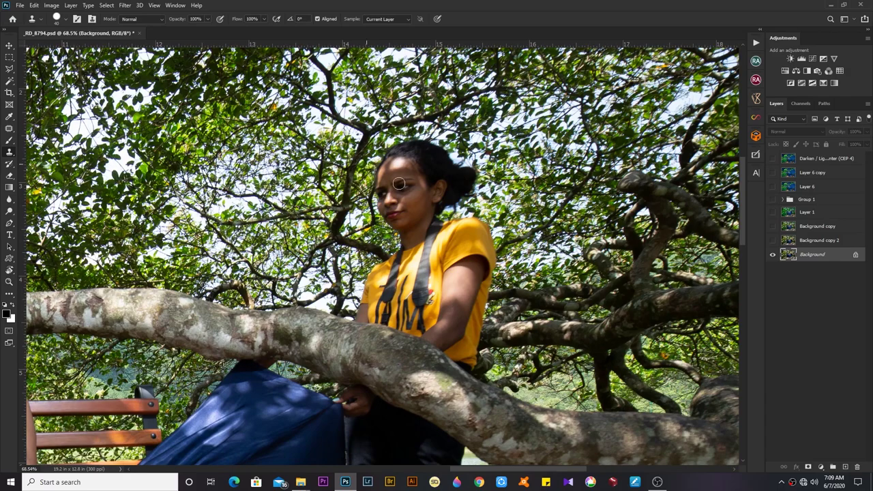
left_click(373, 199, "alt")
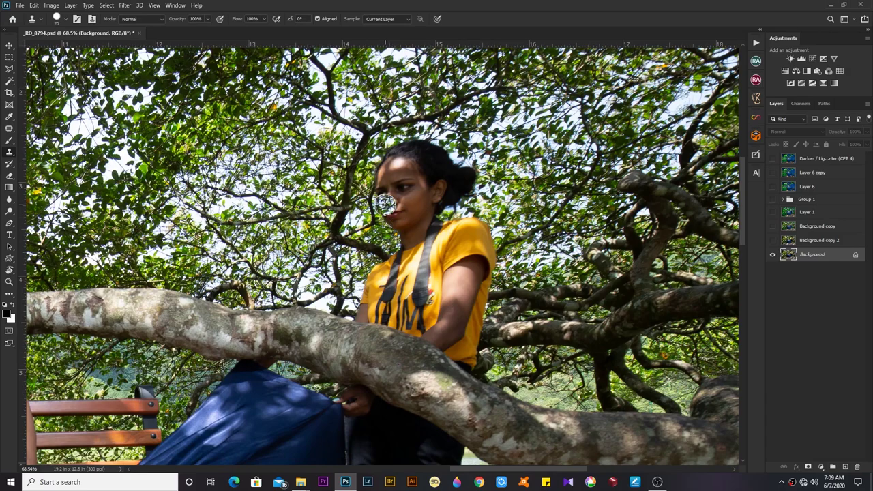
key("b")
right_click(385, 204)
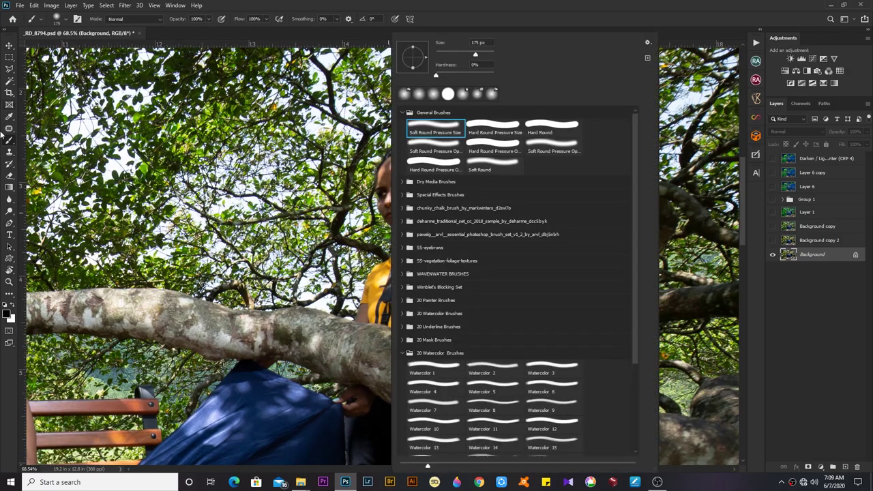
left_click(9, 153)
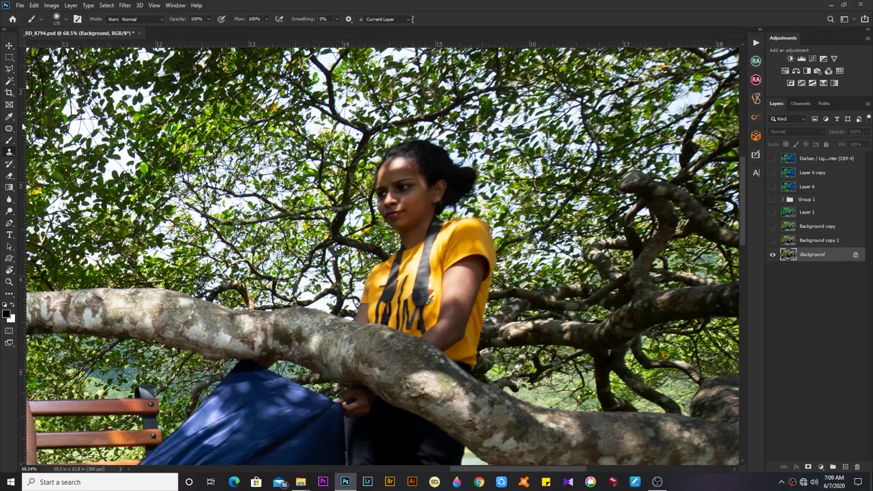
left_click(65, 19)
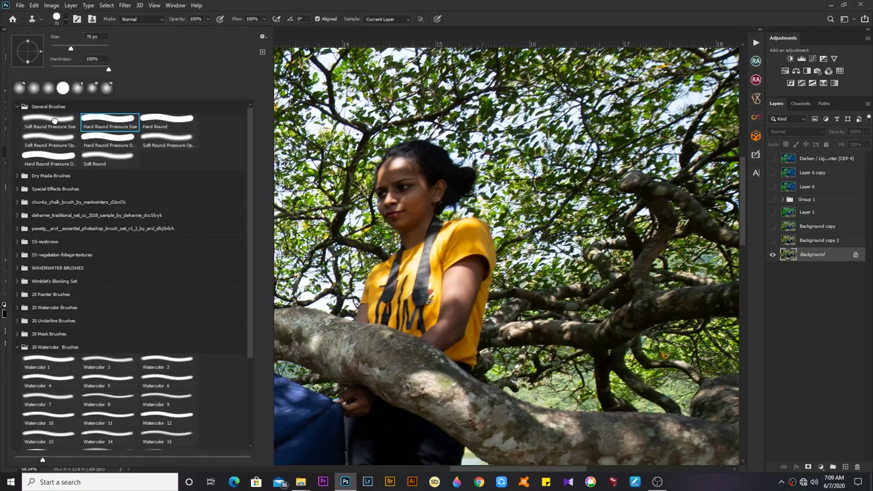
double_click(53, 120)
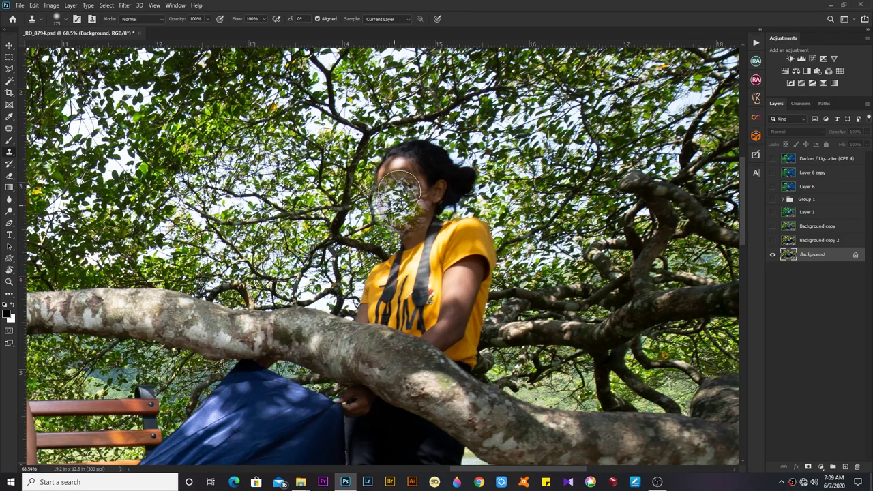
Clone foliage over the woman's face and head, then zoom back out
left_click_drag(399, 194, 376, 234)
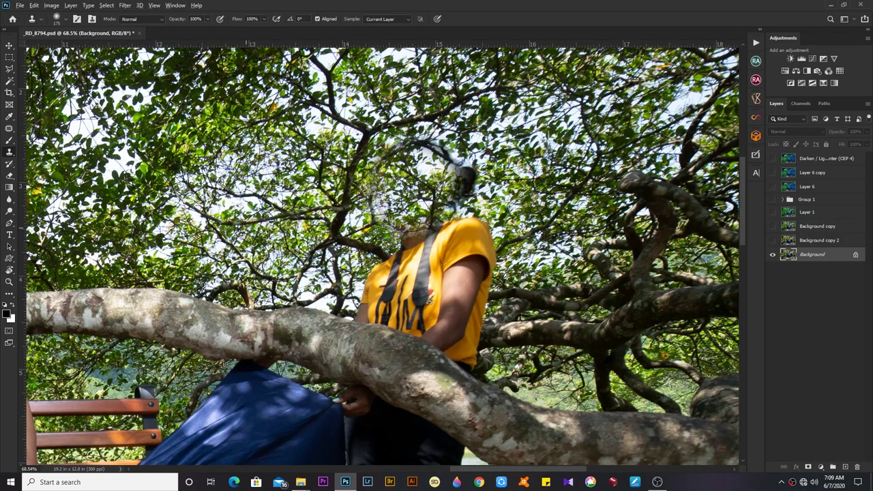
left_click_drag(460, 177, 399, 167)
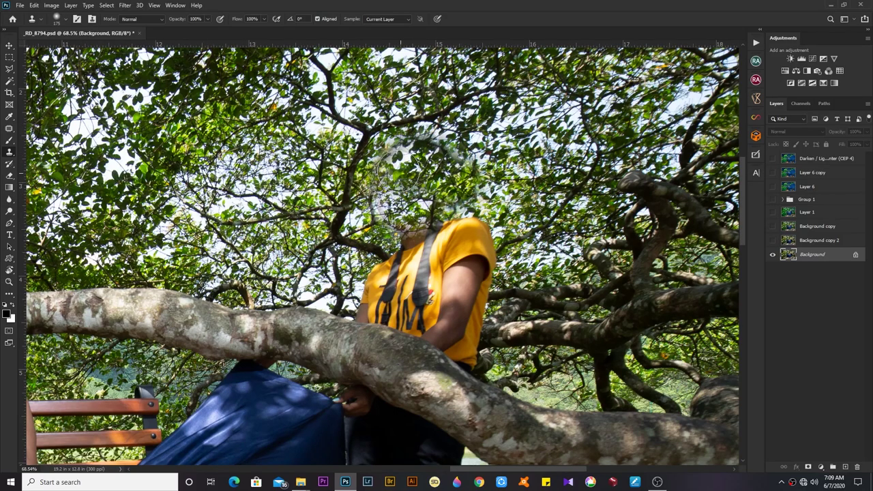
key("z")
left_click(531, 186, "alt")
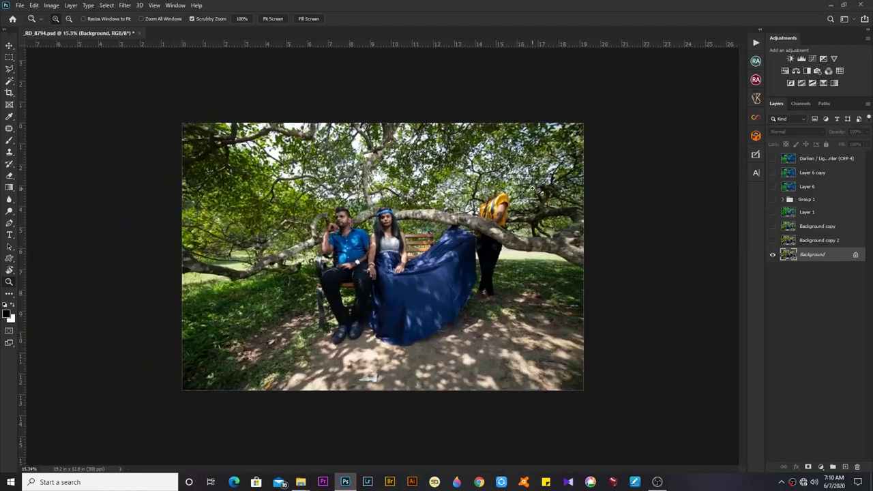
Compare the copy layers' visibility and delete the Background copy 2 layer
left_click(773, 240)
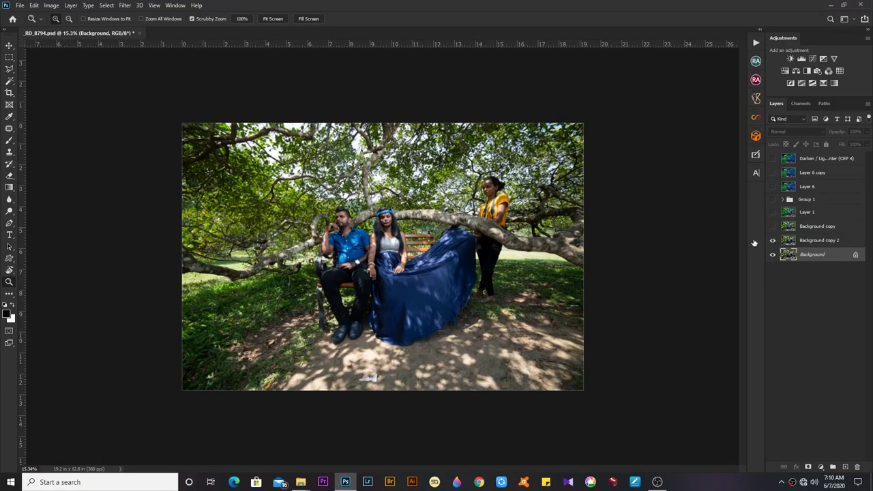
left_click(772, 240)
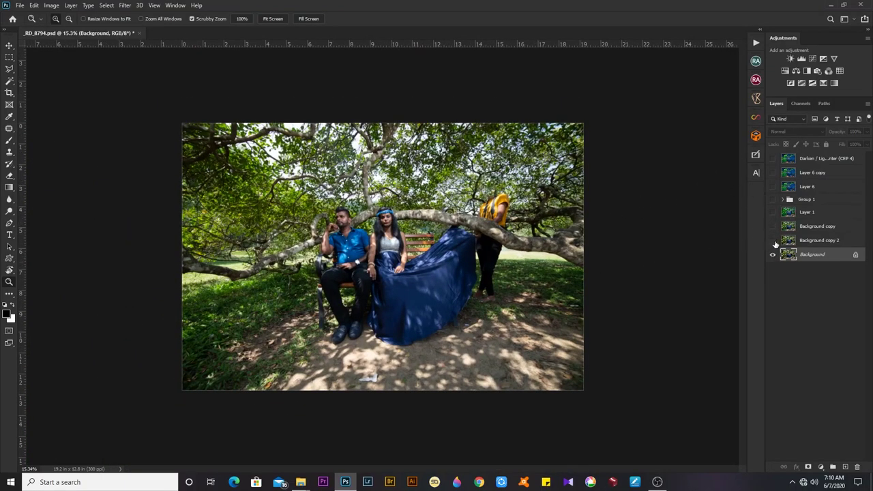
left_click(772, 240)
left_click(772, 226)
left_click(772, 226)
left_click(772, 226)
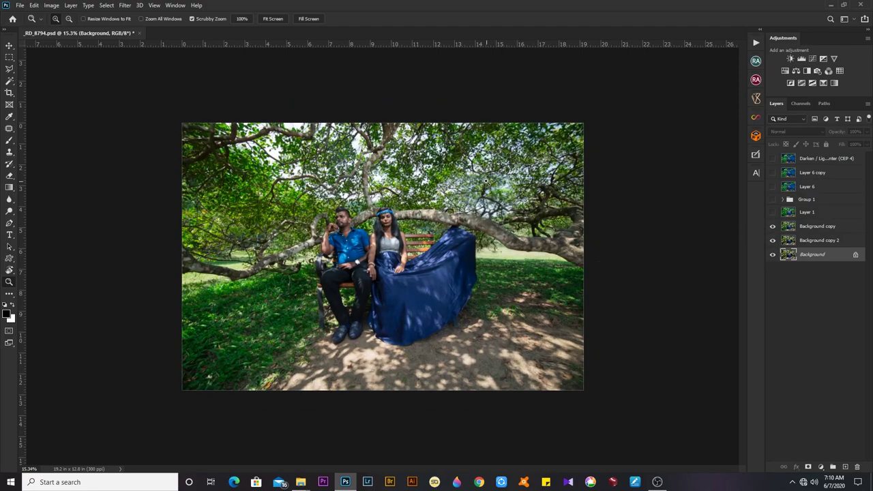
left_click(818, 240)
key("Delete")
Compare the photo with and without the woman, leave Background copy visible, and zoom into the gown
left_click(772, 225)
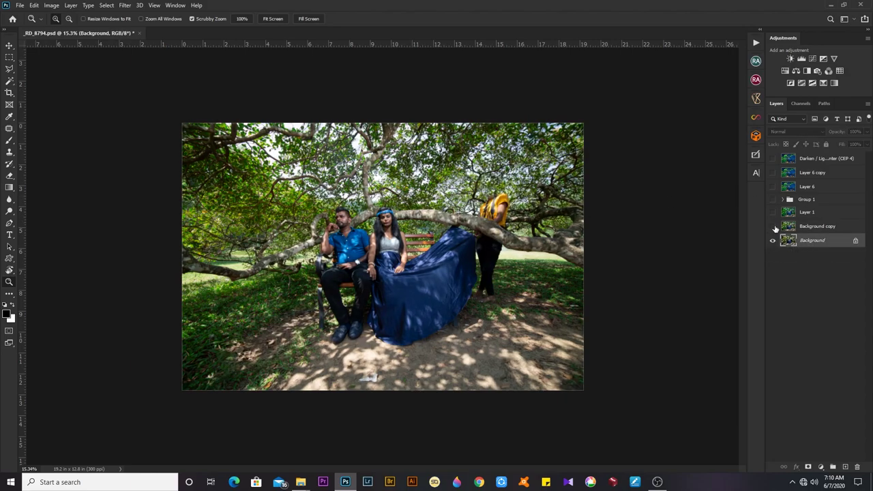
left_click(772, 225)
left_click(772, 225)
left_click(772, 226)
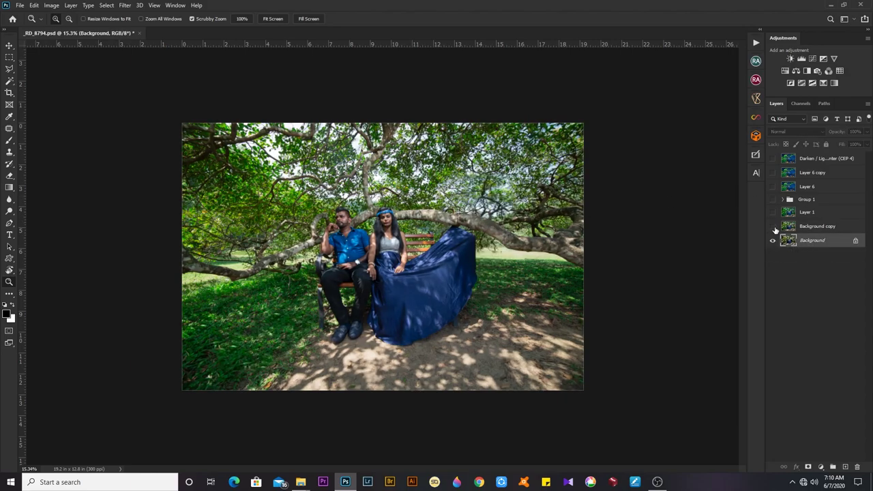
left_click(773, 226)
left_click(773, 227)
left_click(772, 225)
left_click(772, 226)
left_click(773, 226)
left_click(772, 225)
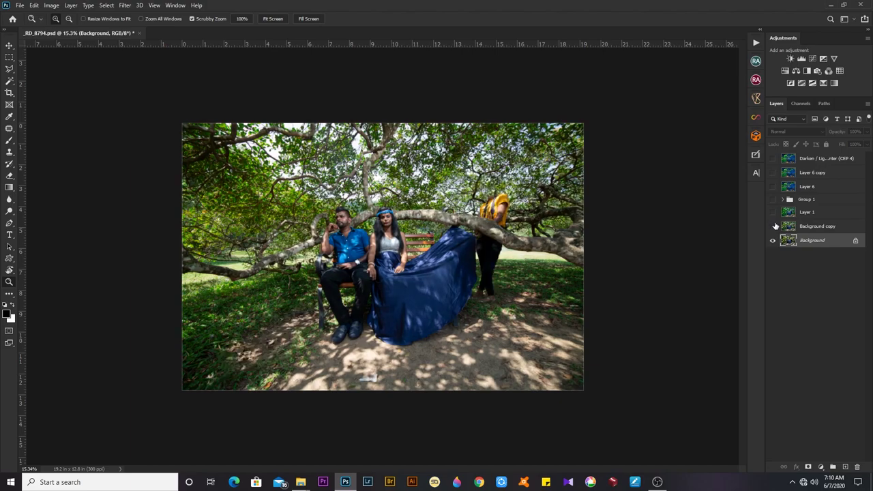
left_click(772, 226)
left_click(773, 226)
left_click(773, 227)
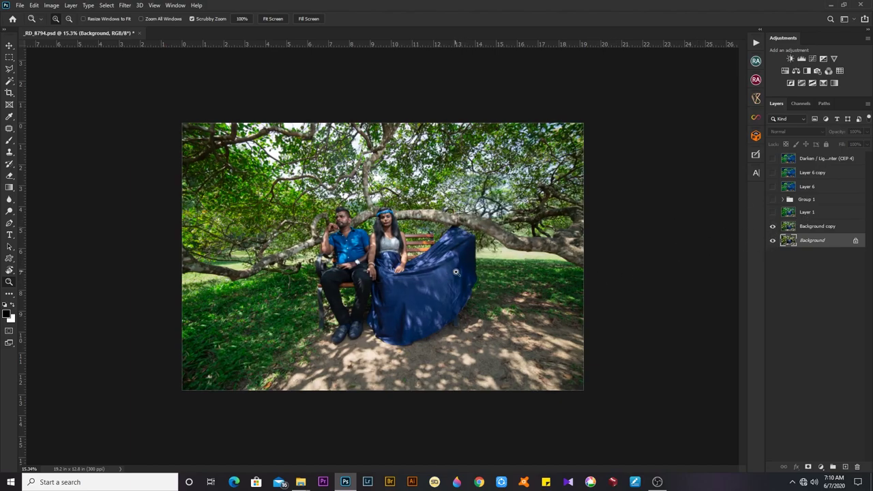
left_click_drag(456, 272, 468, 293)
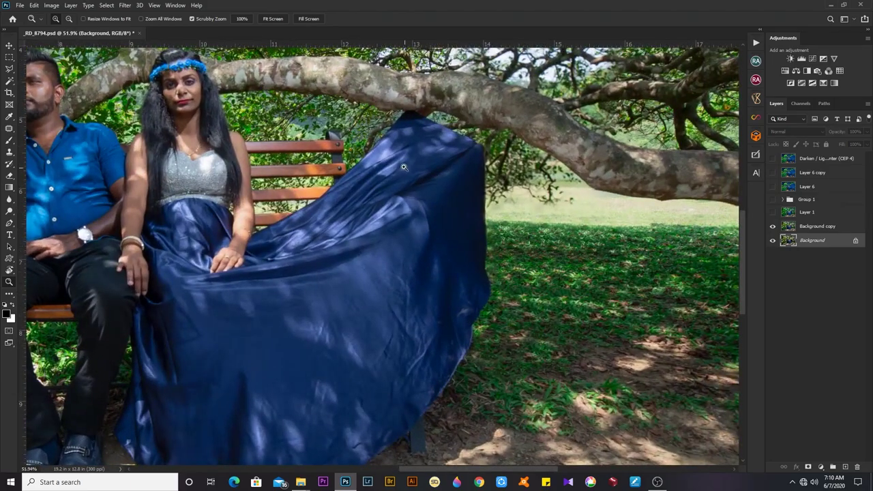
Quick-select the blue gown, subtract the grass, and refine the selection along the fabric's edges
scroll(382, 326, "down", 2)
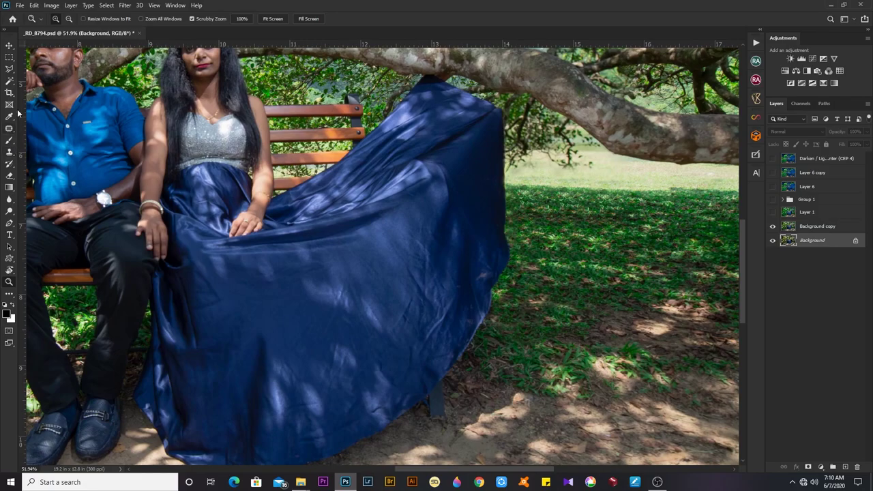
left_click(11, 83)
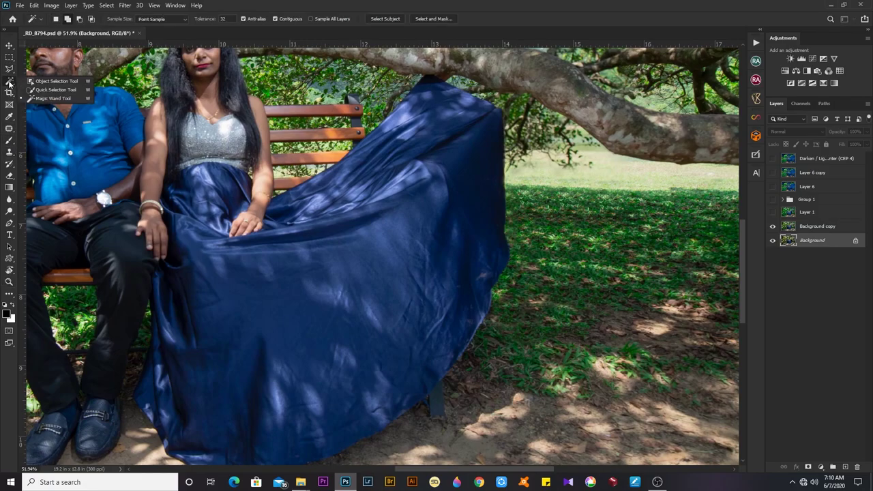
left_click(53, 90)
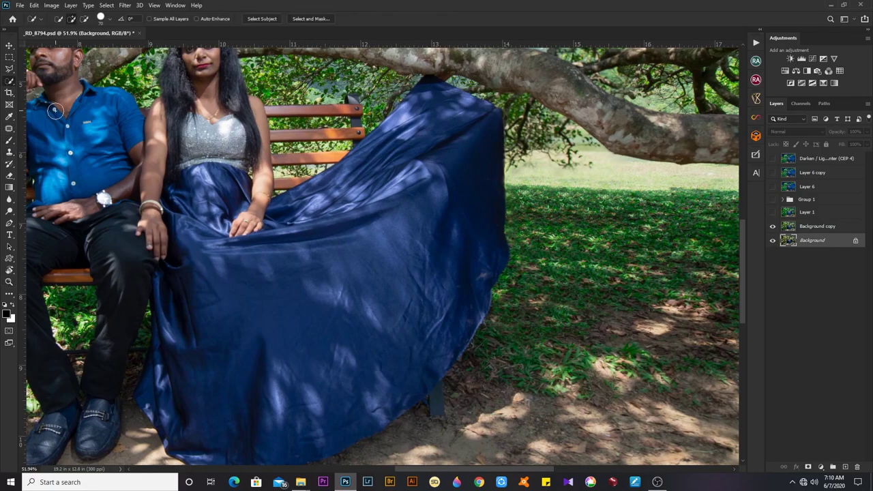
mouse_move(397, 210)
left_mouse_down()
mouse_move(423, 162)
mouse_move(408, 133)
mouse_move(350, 200)
mouse_move(429, 111)
mouse_move(475, 129)
mouse_move(466, 251)
mouse_move(403, 351)
mouse_move(325, 386)
mouse_move(320, 368)
left_mouse_up()
left_click_drag(520, 193, 521, 284)
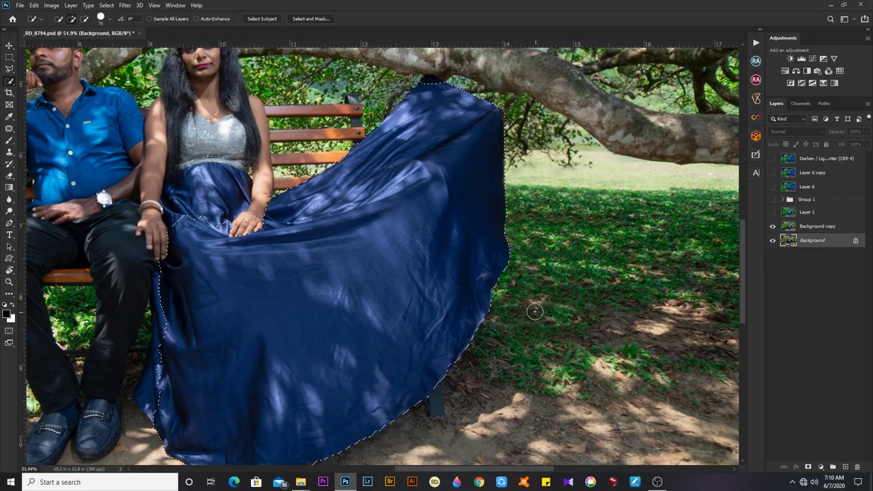
mouse_move(475, 202)
left_mouse_down()
mouse_move(406, 237)
mouse_move(485, 237)
left_mouse_up()
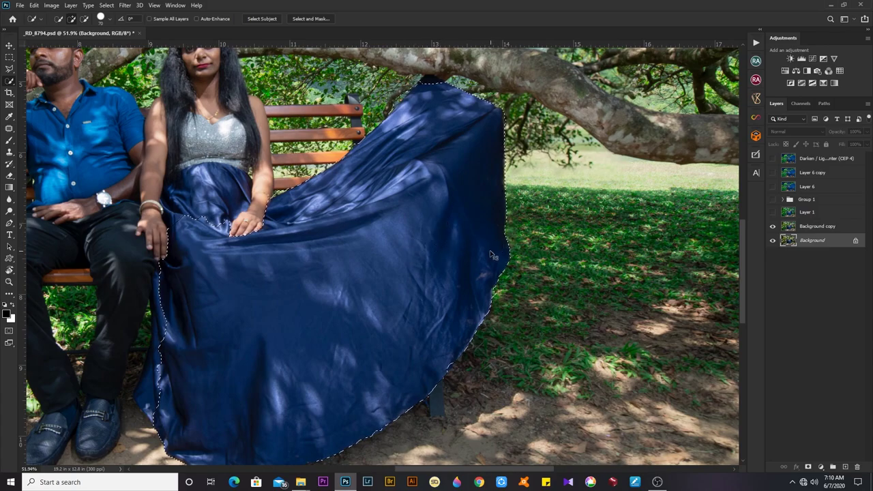
Copy the selected gown onto a new layer and slightly stretch it into position
key("ctrl+j")
key("ctrl+t")
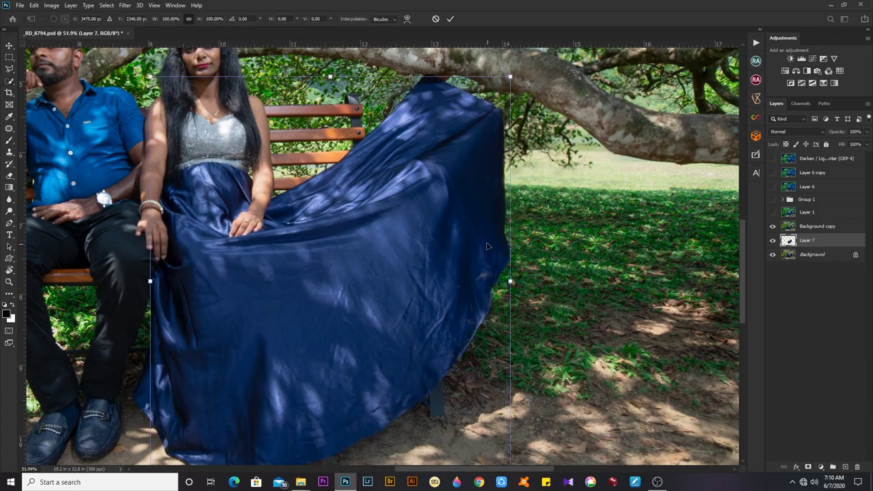
left_click_drag(491, 257, 496, 267)
key("Return")
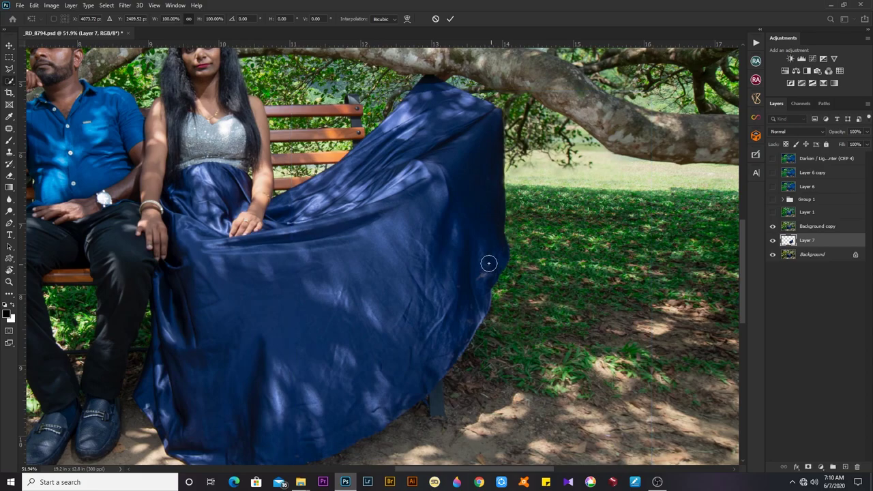
Stack Layer 7 above Background copy and position the gown beside the woman
key("z")
left_click_drag(452, 289, 421, 272)
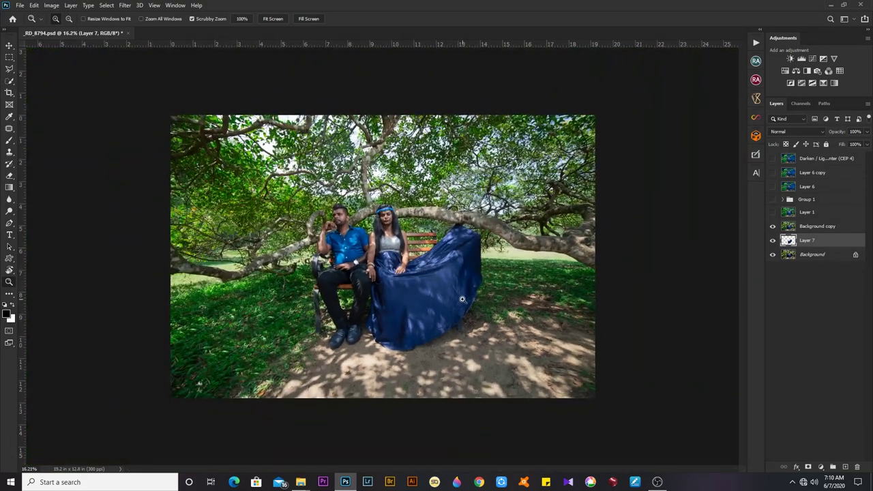
mouse_move(457, 297)
left_mouse_down()
mouse_move(479, 283)
mouse_move(464, 272)
mouse_move(457, 295)
left_mouse_up()
key("v")
left_click(611, 237)
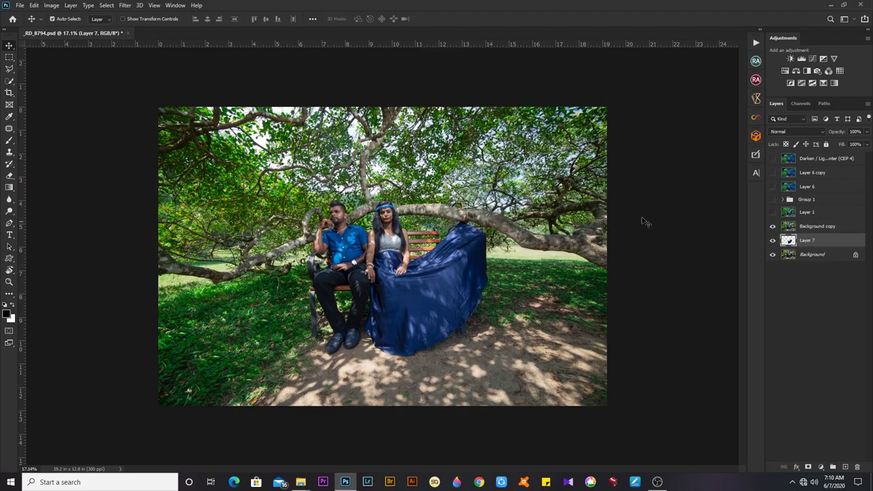
left_click_drag(813, 242, 808, 230)
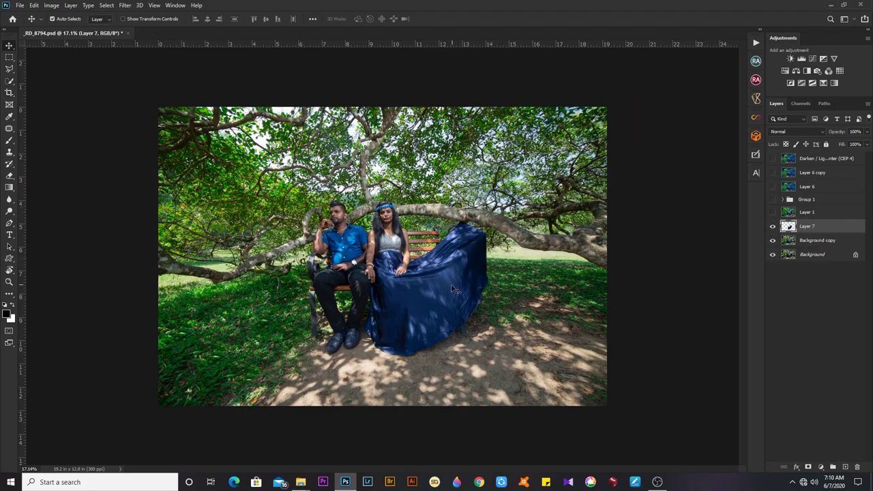
left_click_drag(451, 289, 479, 258)
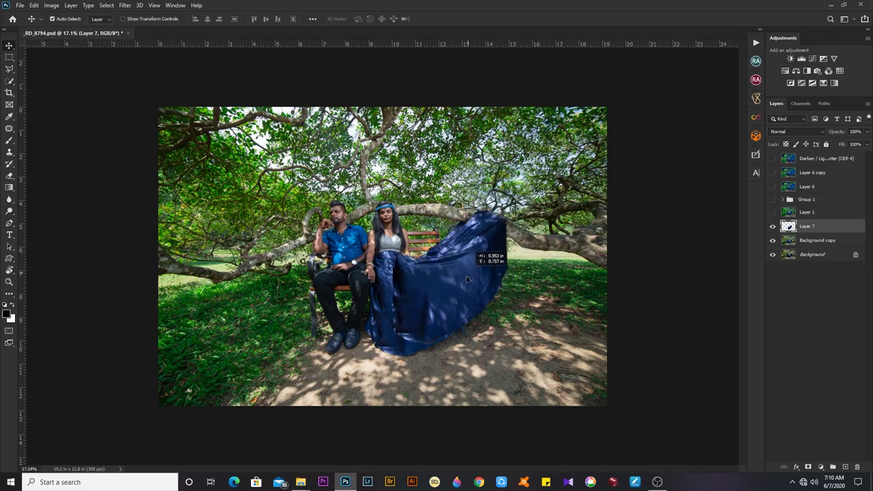
mouse_move(479, 258)
left_mouse_down()
mouse_move(468, 285)
mouse_move(494, 314)
mouse_move(489, 323)
left_mouse_up()
Undo an accidental black brush dab and nudge the gown into place beside the woman
key("z")
key("v")
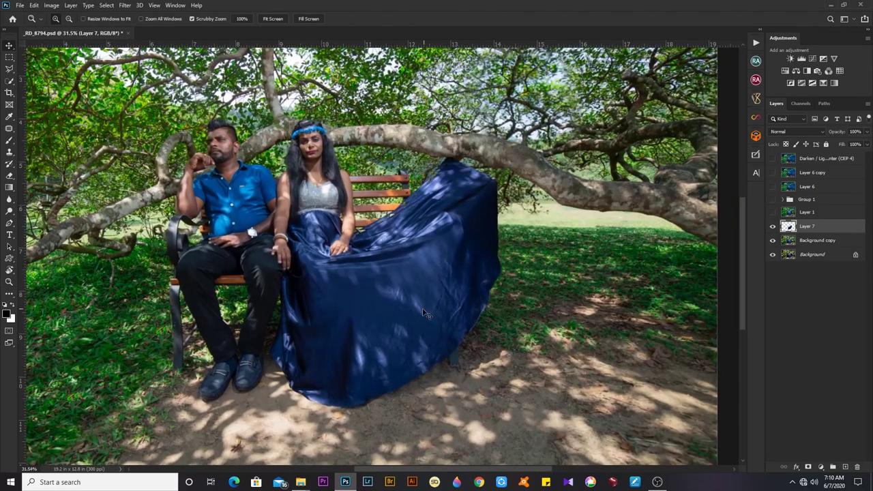
mouse_move(431, 322)
left_mouse_down()
mouse_move(514, 287)
mouse_move(545, 363)
mouse_move(515, 335)
mouse_move(416, 311)
left_mouse_up()
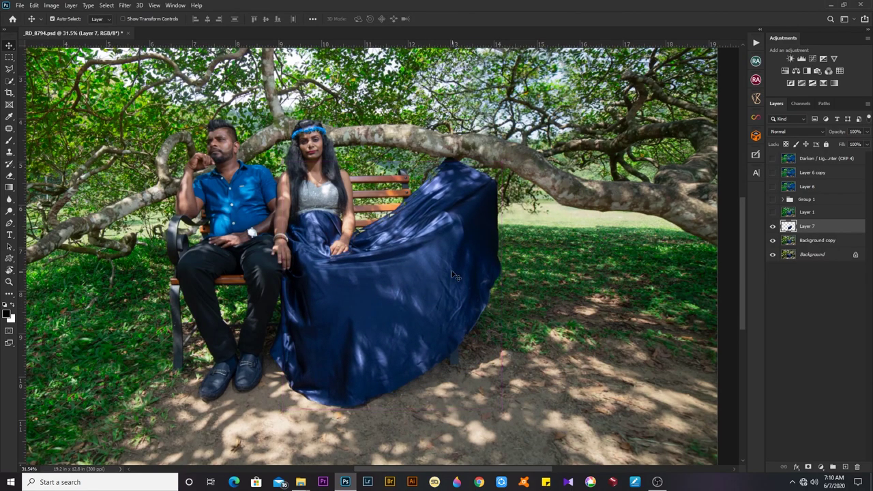
key("b")
right_click(440, 242)
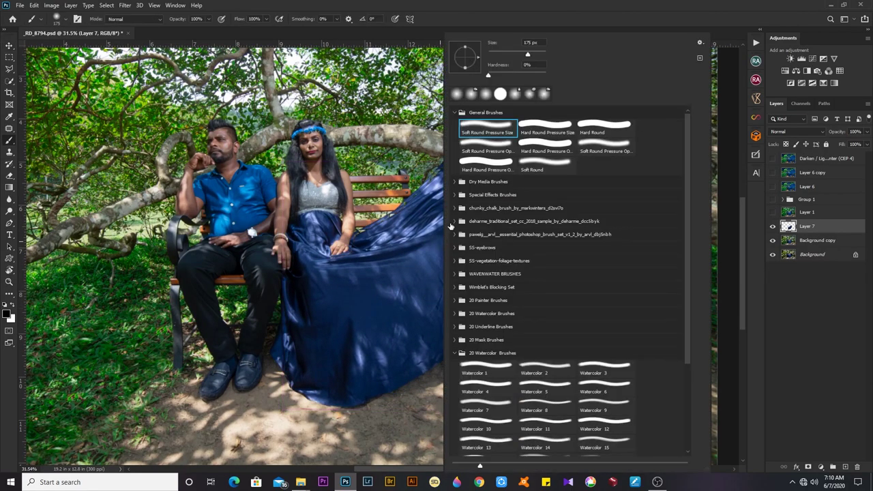
left_click(415, 256)
key("ctrl+z")
key("v")
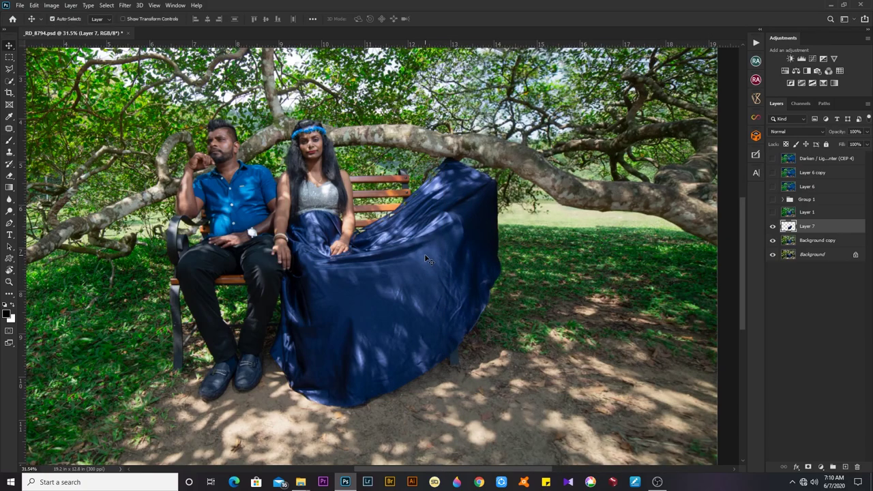
left_click_drag(424, 254, 433, 256)
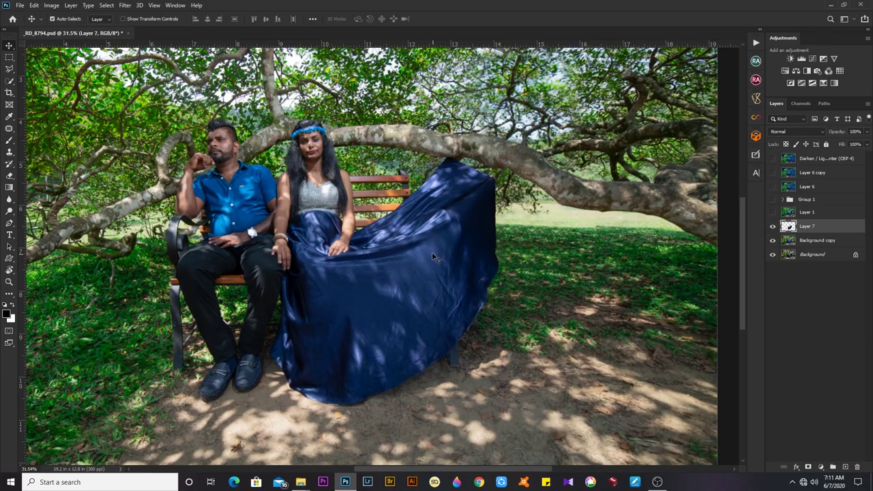
Warp the gown, pulling its top right toward the branch and reshaping the inner folds
key("ctrl+t")
right_click(424, 234)
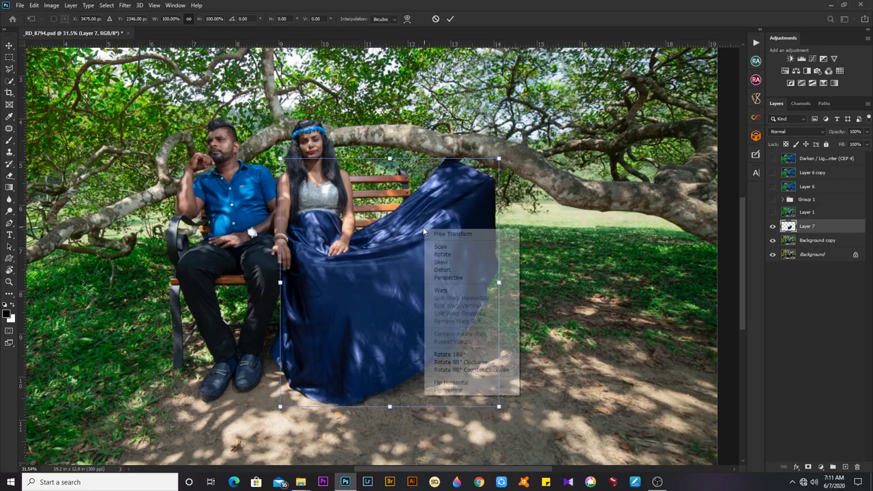
left_click(442, 292)
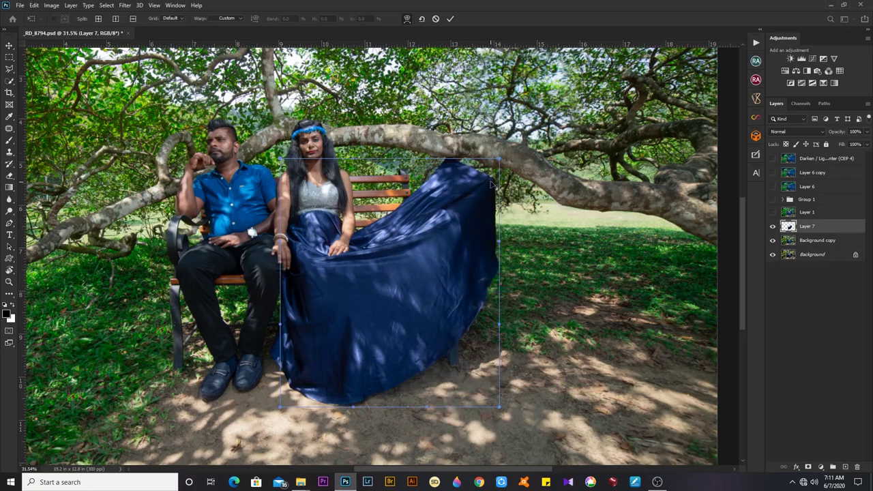
left_click_drag(499, 175, 535, 133)
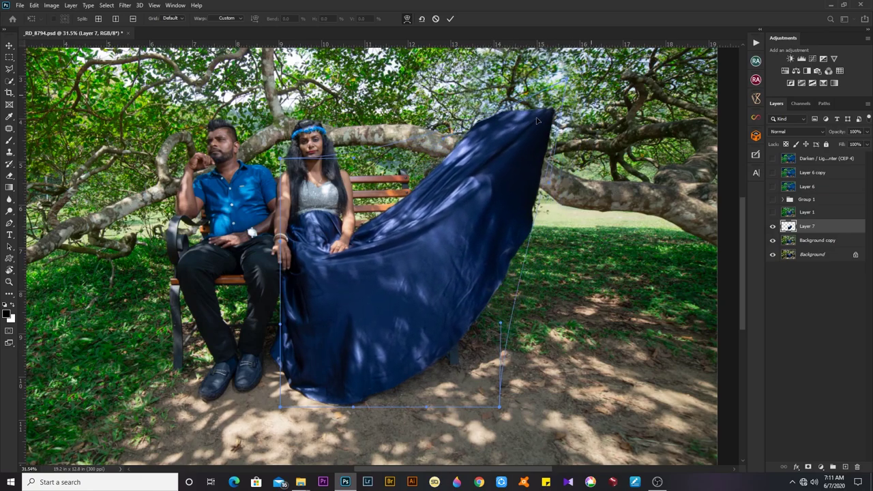
left_click_drag(535, 133, 498, 175)
mouse_move(369, 244)
left_mouse_down()
mouse_move(367, 284)
mouse_move(437, 241)
left_mouse_up()
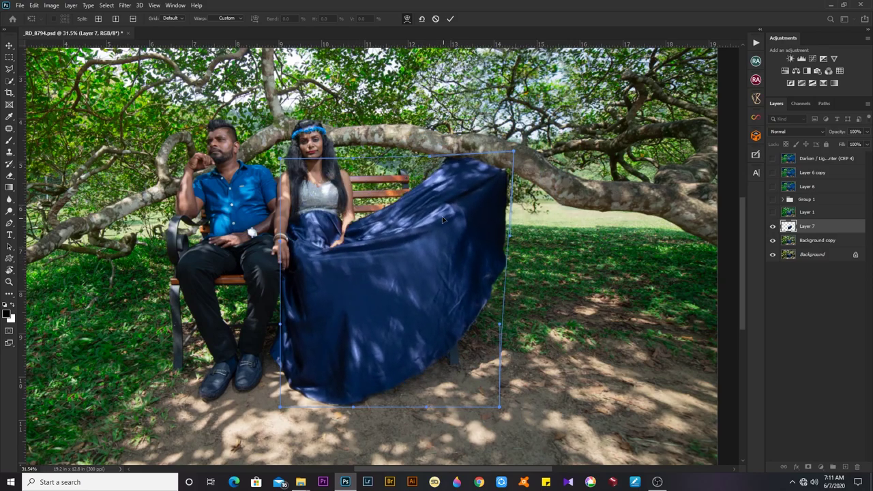
Add warp grid splits, lay the gown's top edge along the branch, apply, and delete the practice layer
right_click(437, 240)
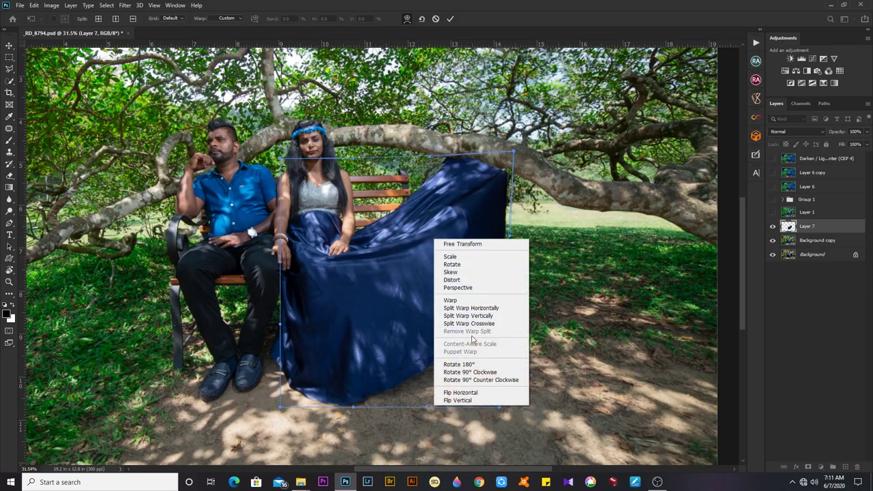
left_click(449, 302)
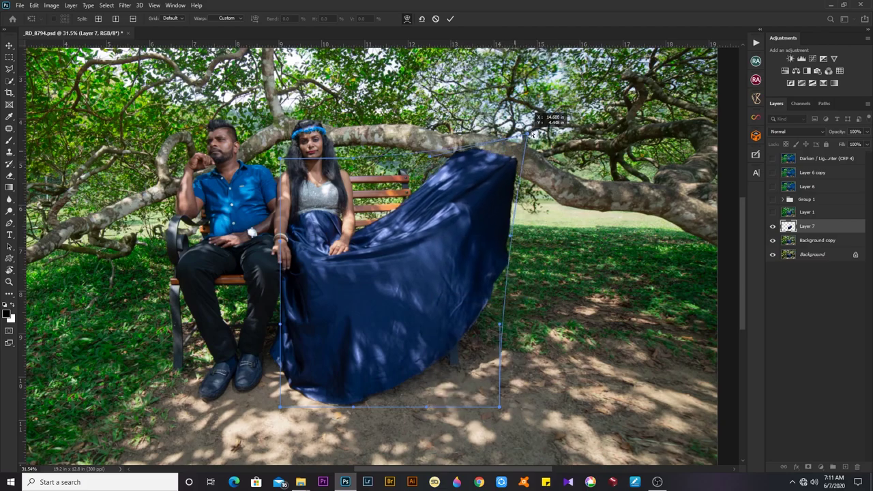
left_click_drag(513, 155, 538, 131)
left_click_drag(479, 206, 386, 297)
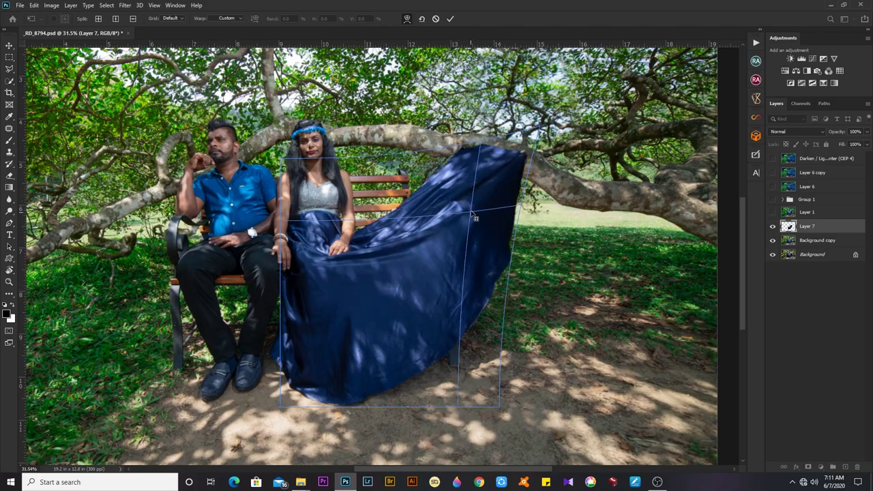
left_click(442, 333)
left_click(384, 227)
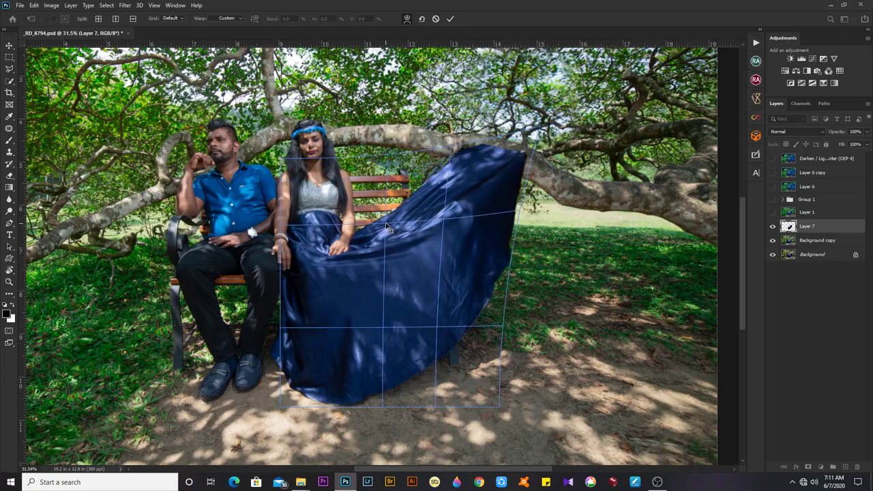
mouse_move(384, 227)
left_mouse_down()
mouse_move(367, 183)
mouse_move(384, 208)
mouse_move(386, 182)
left_mouse_up()
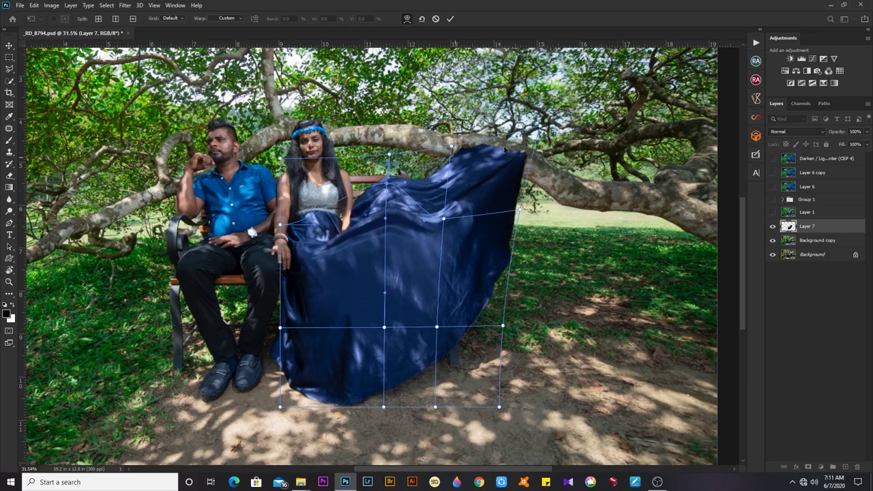
left_click_drag(545, 126, 518, 169)
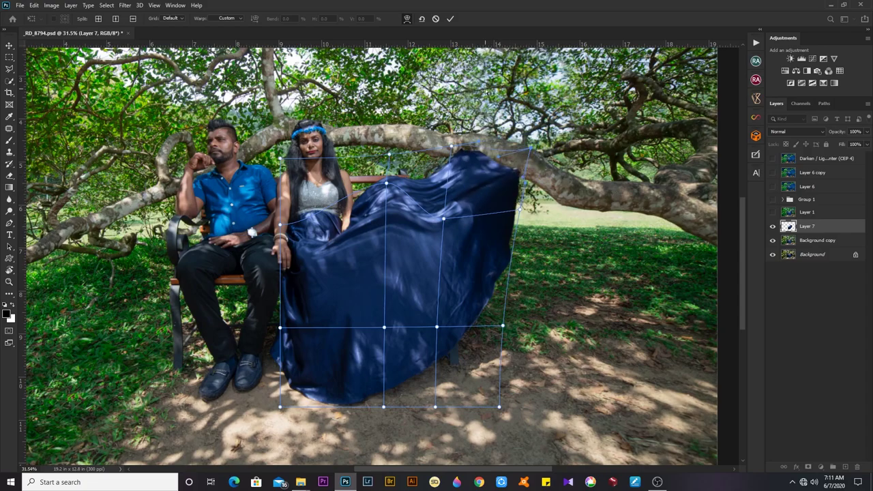
key("Return")
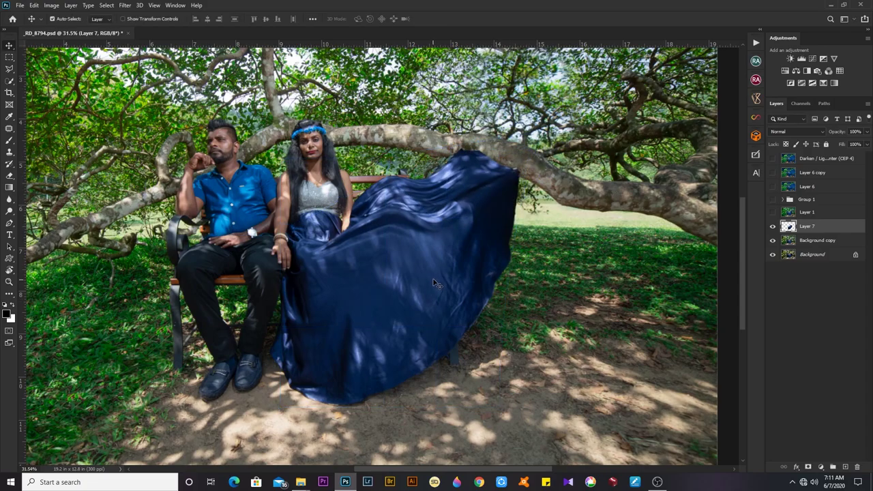
key("Delete")
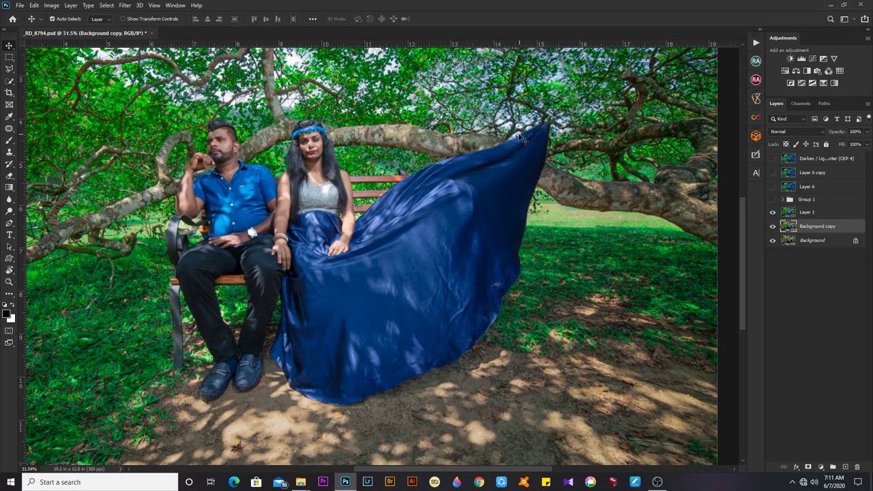
Zoom out on the finished photo and expand Group 1 to list its recoloured layers
key("z")
left_click_drag(464, 259, 459, 273)
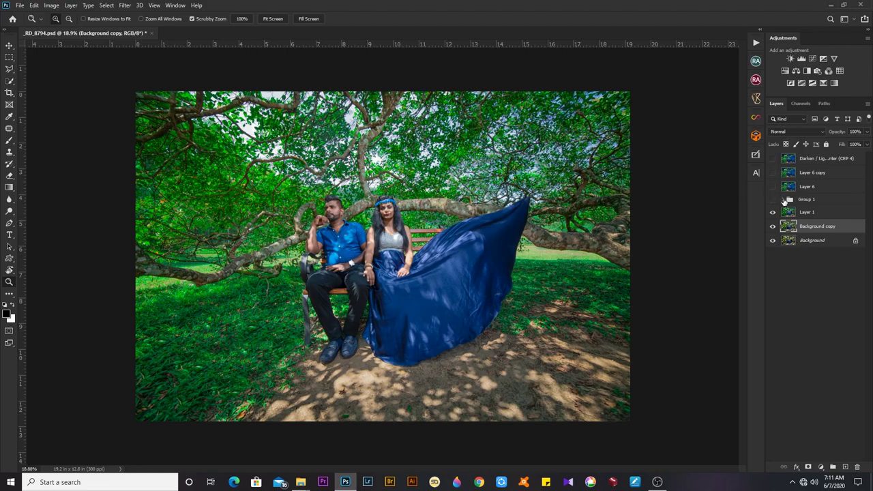
left_click(782, 199)
scroll(869, 210, "down", 2)
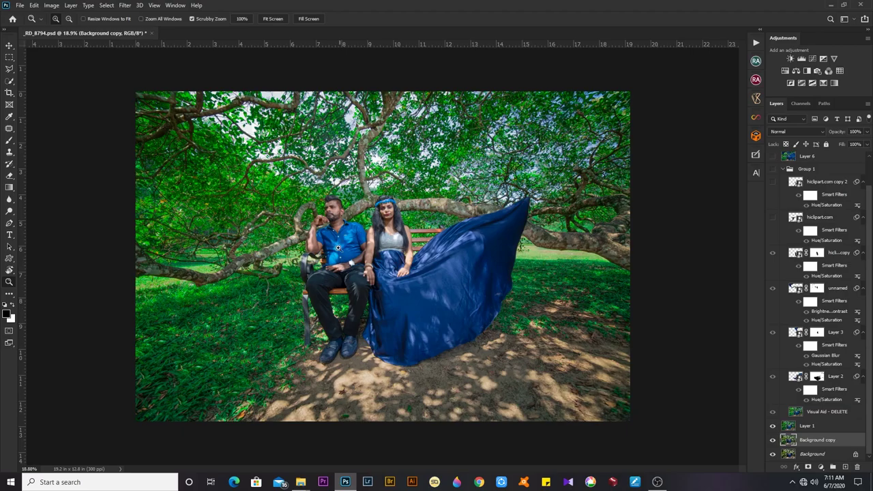
left_click_drag(397, 285, 435, 267)
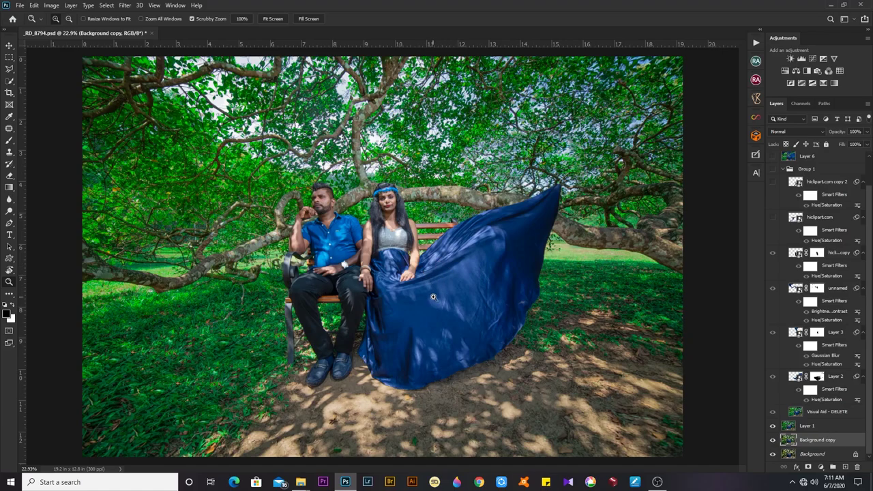
Create a new empty Layer 7 for sketching ribbon guides
key("b")
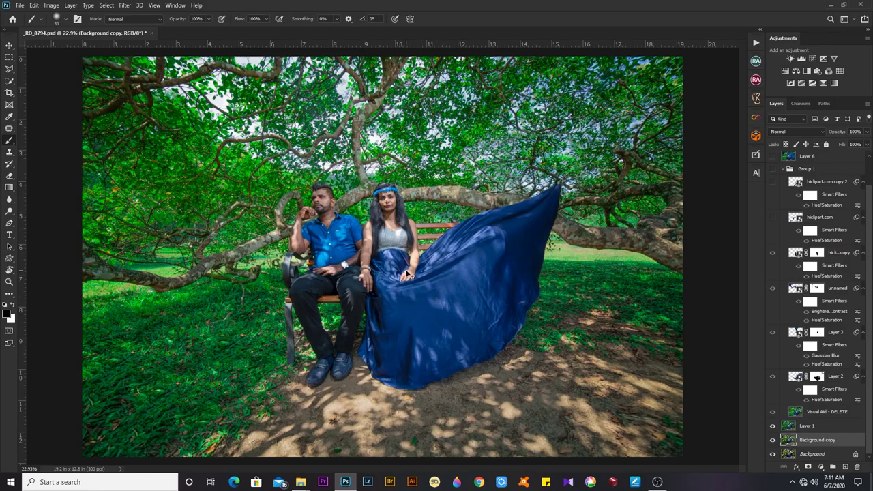
key("ctrl+shift+n")
key("Return")
key("z")
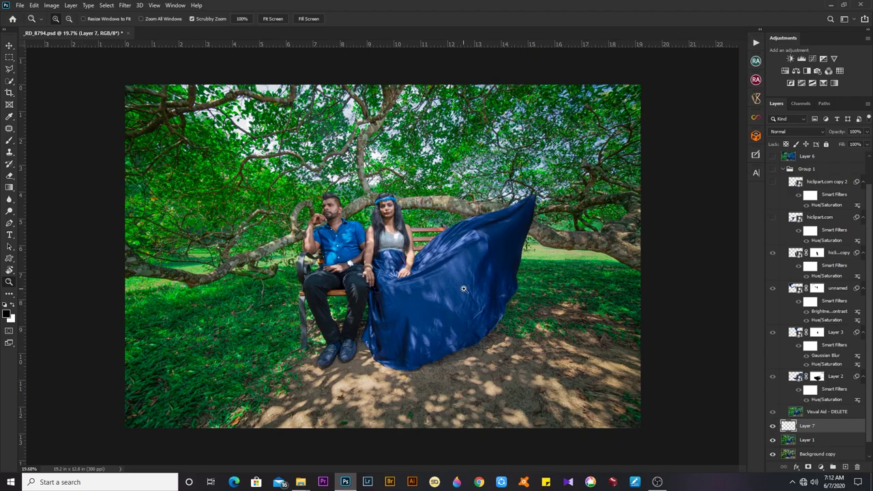
Sketch eight black guide strokes for ribbons flowing from the gown through the branches
key("b")
mouse_move(416, 252)
left_mouse_down()
mouse_move(535, 152)
mouse_move(617, 128)
left_mouse_up()
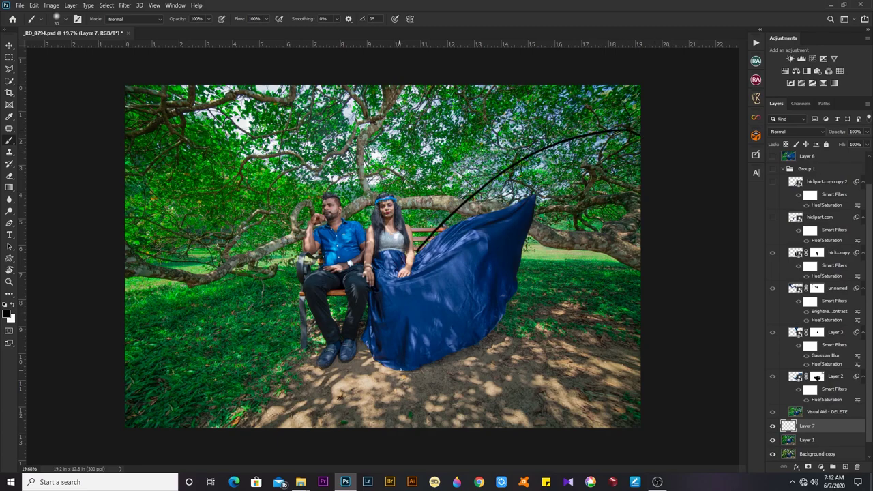
left_click_drag(400, 369, 674, 230)
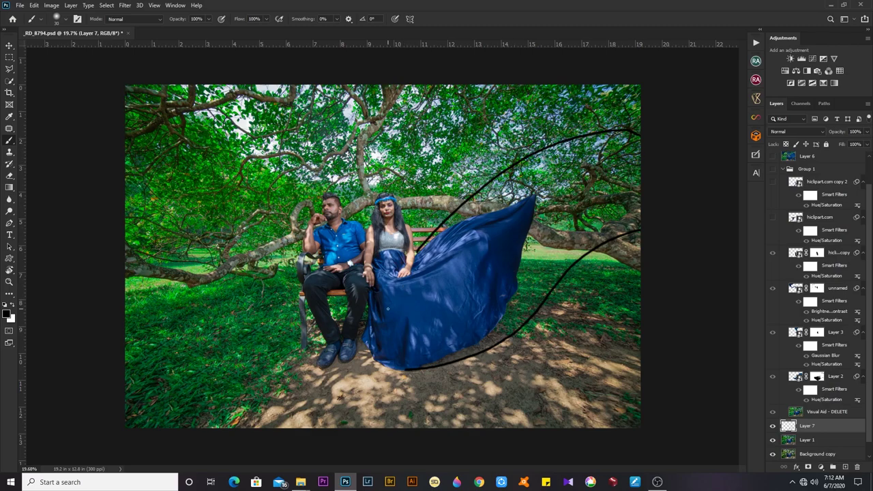
mouse_move(366, 337)
left_mouse_down()
mouse_move(420, 398)
mouse_move(558, 378)
mouse_move(623, 431)
left_mouse_up()
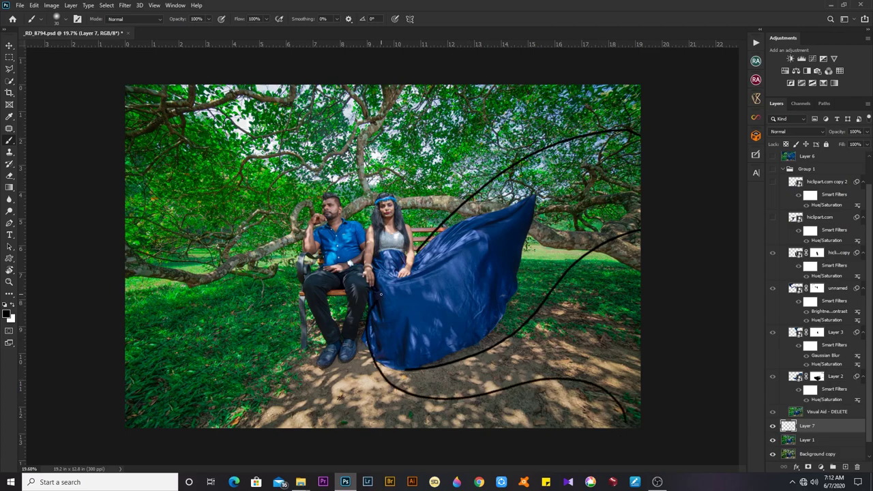
mouse_move(384, 352)
left_mouse_down()
mouse_move(456, 371)
mouse_move(558, 345)
mouse_move(649, 381)
left_mouse_up()
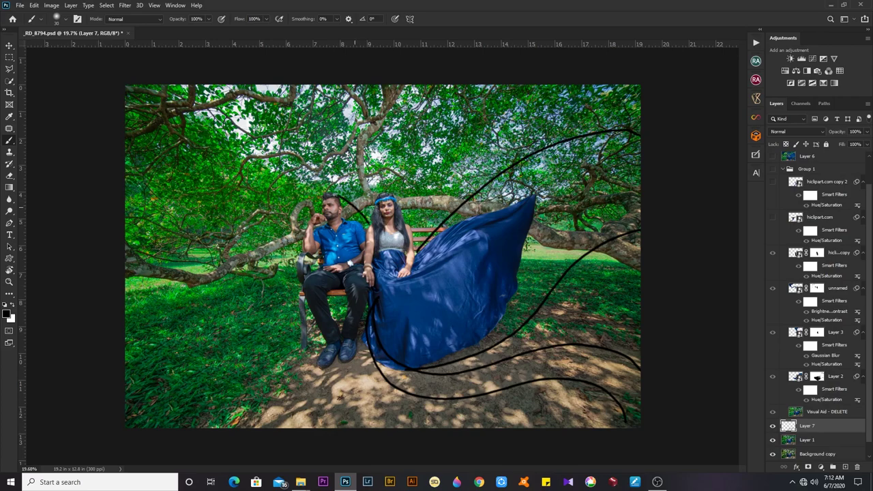
mouse_move(338, 193)
left_mouse_down()
mouse_move(260, 191)
mouse_move(176, 82)
left_mouse_up()
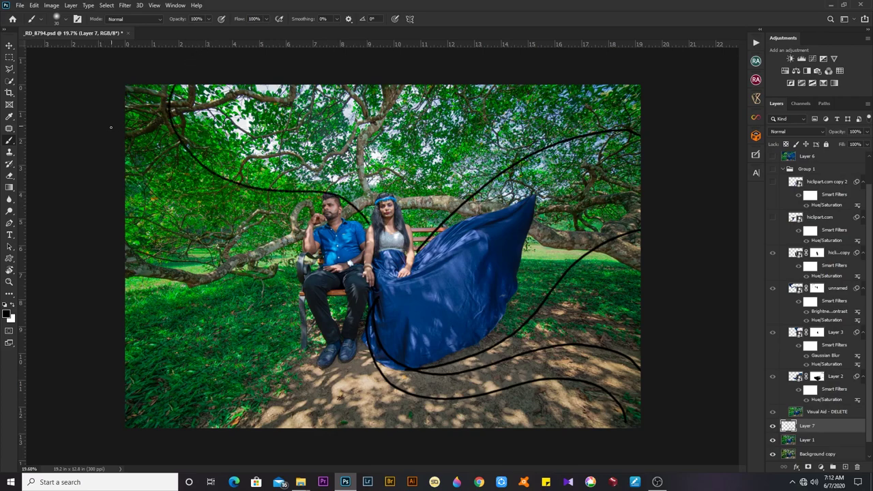
mouse_move(133, 215)
left_mouse_down()
mouse_move(241, 248)
mouse_move(313, 232)
mouse_move(364, 252)
left_mouse_up()
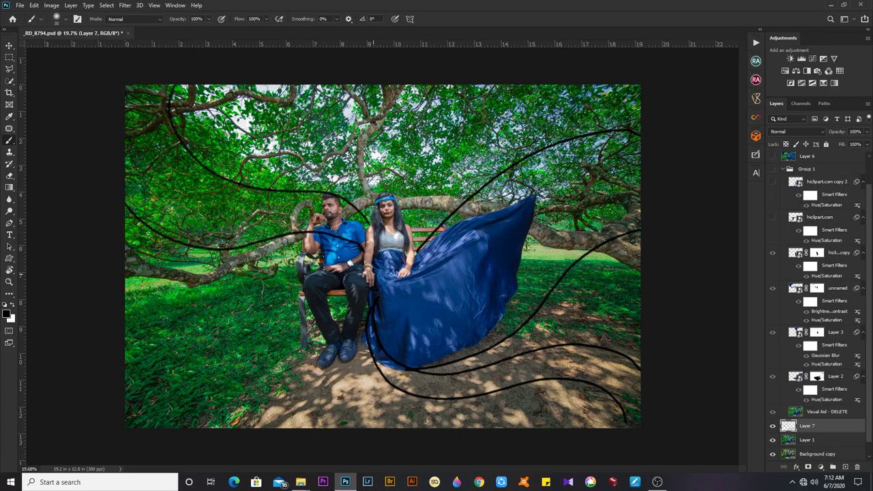
mouse_move(372, 220)
left_mouse_down()
mouse_move(389, 179)
mouse_move(355, 85)
left_mouse_up()
mouse_move(459, 84)
left_mouse_down()
mouse_move(482, 151)
mouse_move(417, 228)
mouse_move(406, 266)
mouse_move(470, 240)
mouse_move(445, 322)
mouse_move(472, 302)
mouse_move(512, 242)
left_mouse_up()
Delete the guide-stroke layer and bring up the Downloads folder in File Explorer
key("z")
key("Delete")
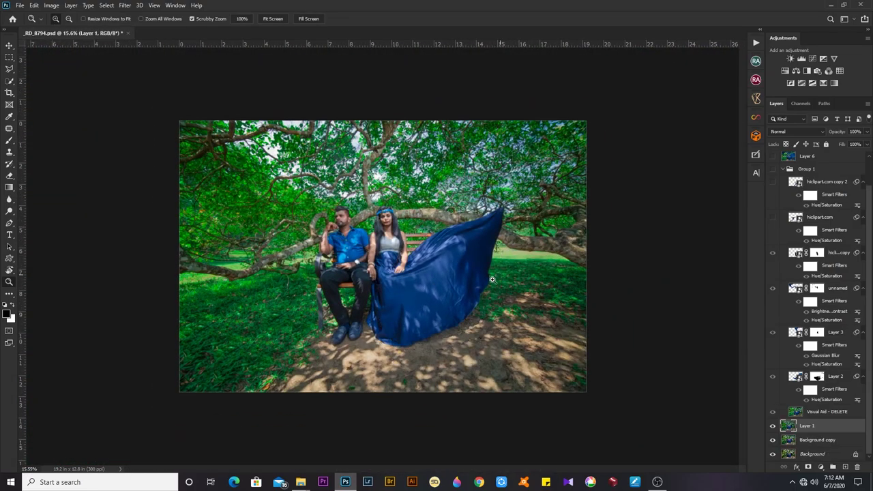
left_click_drag(426, 291, 525, 189)
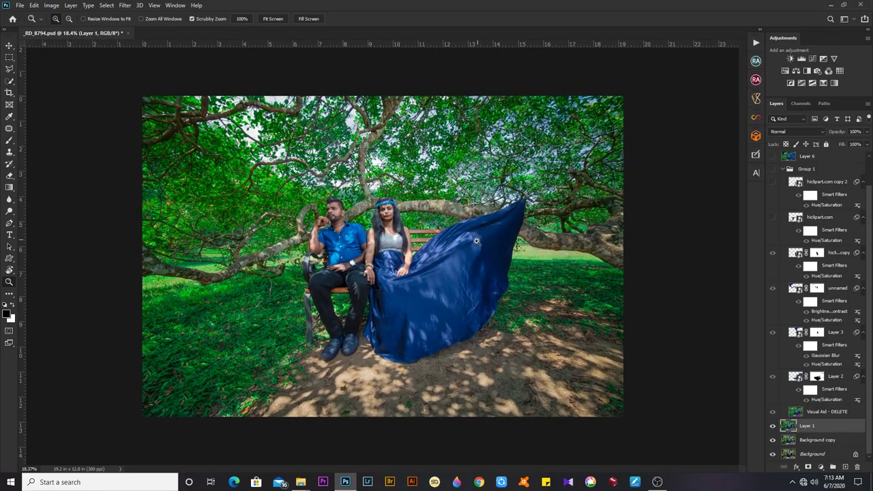
key("alt+Tab")
left_click(530, 227)
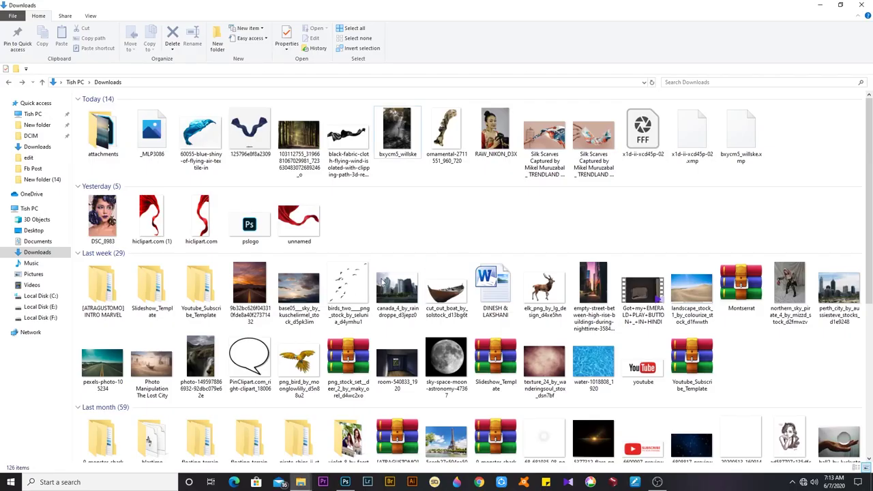
double_click(306, 222)
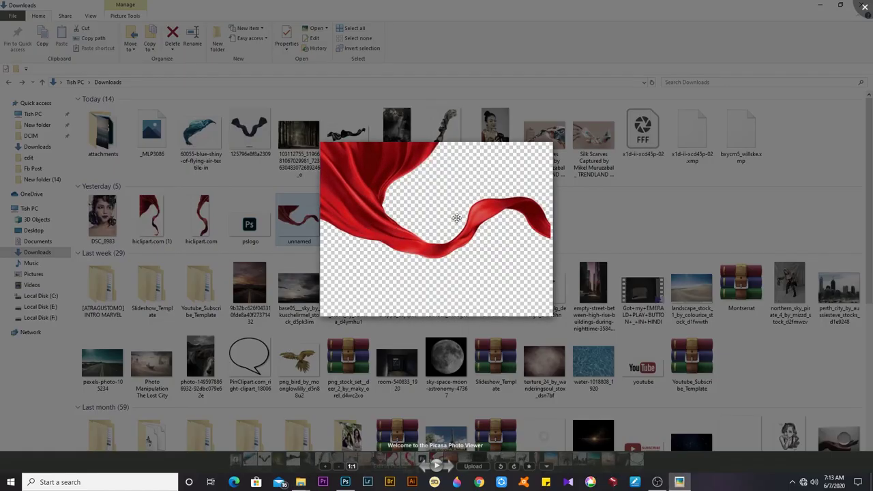
left_click(569, 93)
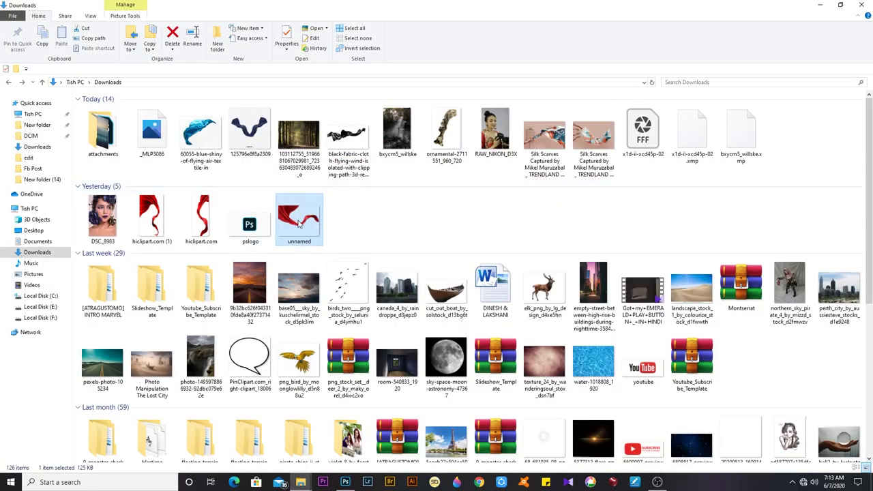
Drop the 'unnamed' red cloth over the couple, scale it to about 153%, and open Hue/Saturation
left_click_drag(158, 218, 173, 220)
left_click_drag(292, 224, 447, 221)
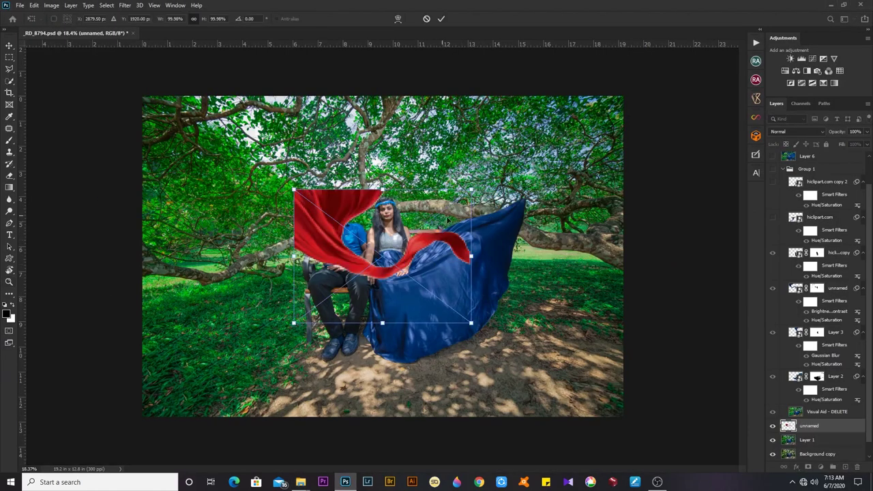
left_click_drag(471, 191, 519, 154)
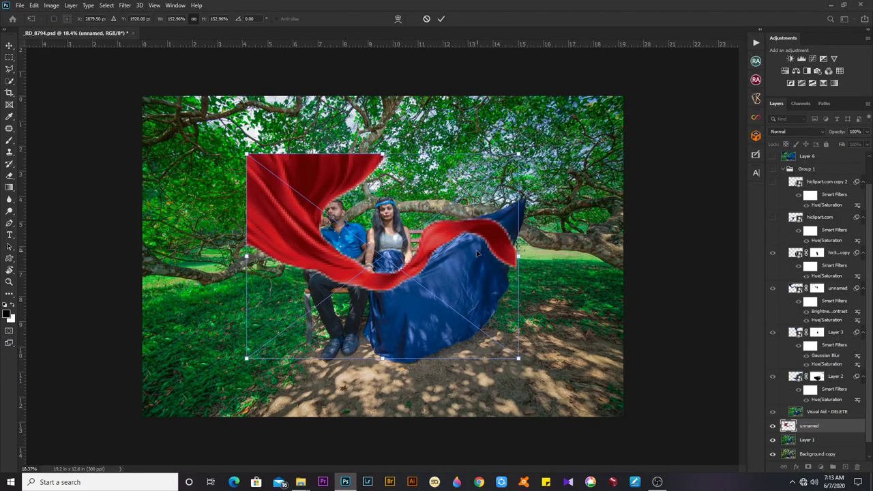
key("Return")
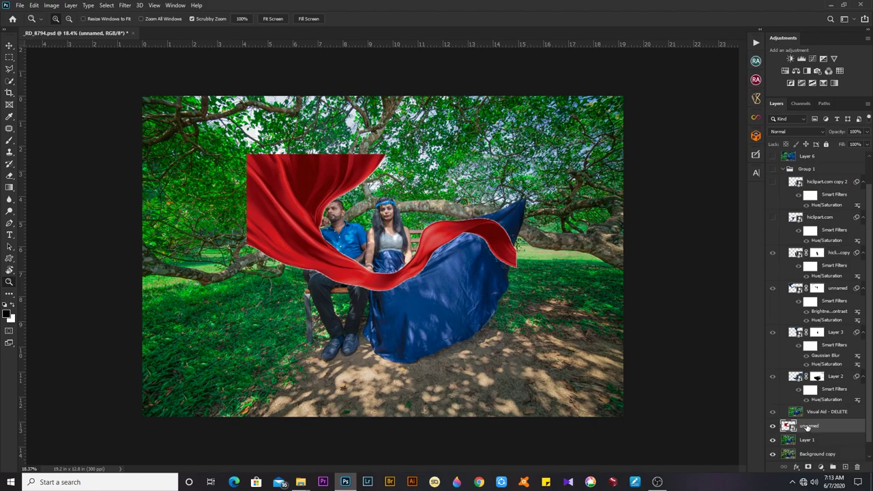
key("ctrl+u")
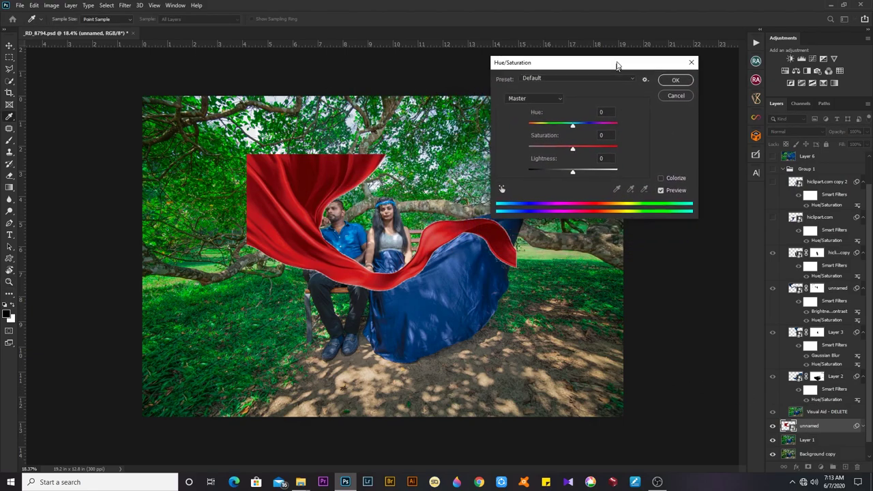
Recolour the cloth navy with Hue -137, Saturation -35 and Lightness -34
left_click_drag(466, 95, 626, 53)
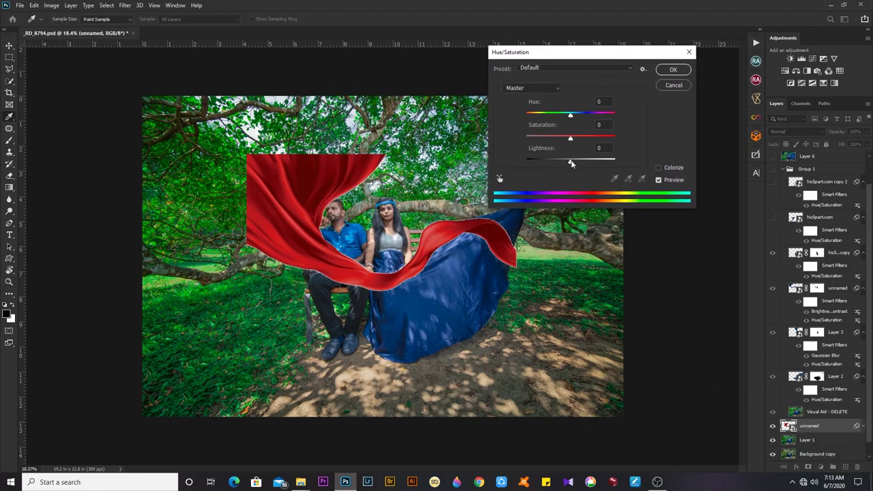
mouse_move(571, 160)
left_mouse_down()
mouse_move(553, 171)
mouse_move(558, 142)
left_mouse_up()
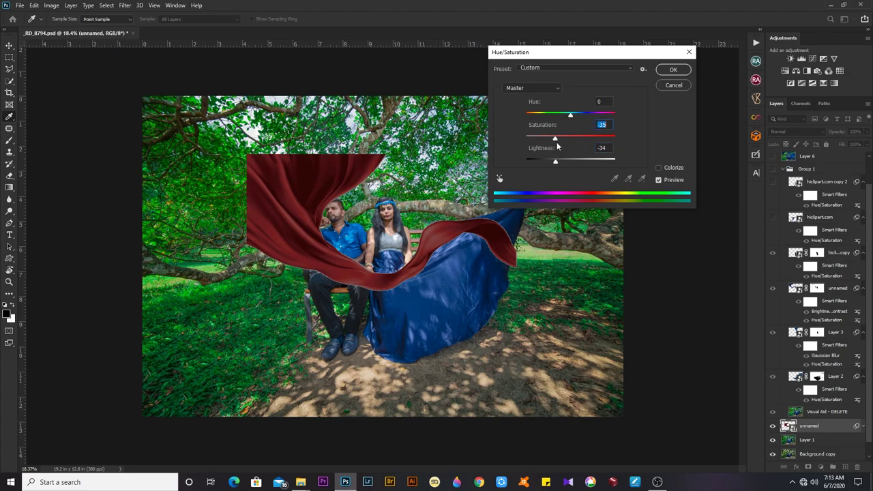
key("shift+Tab")
type("37")
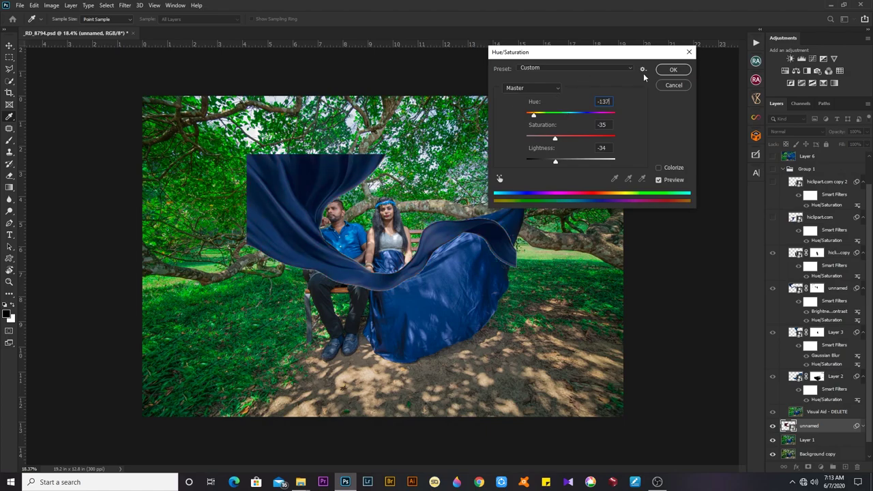
left_click(672, 70)
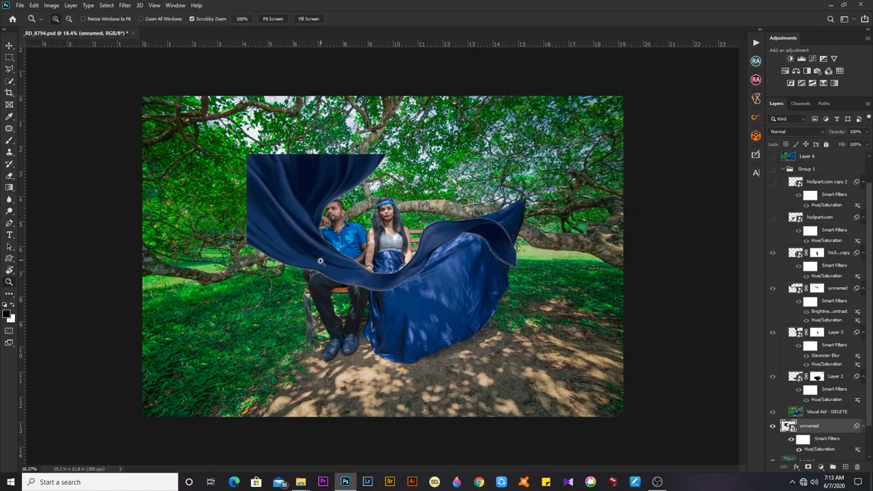
Move the blue fabric layer down over the couple
key("v")
left_click_drag(320, 262, 440, 294)
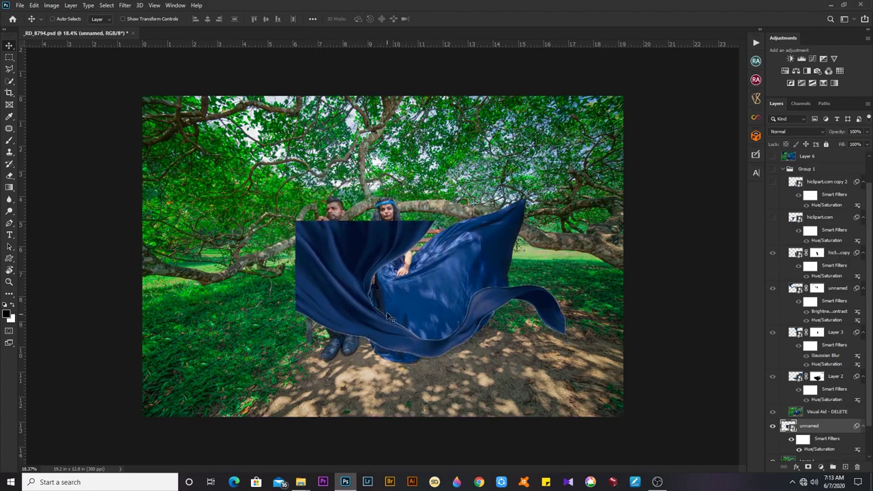
key("ctrl")
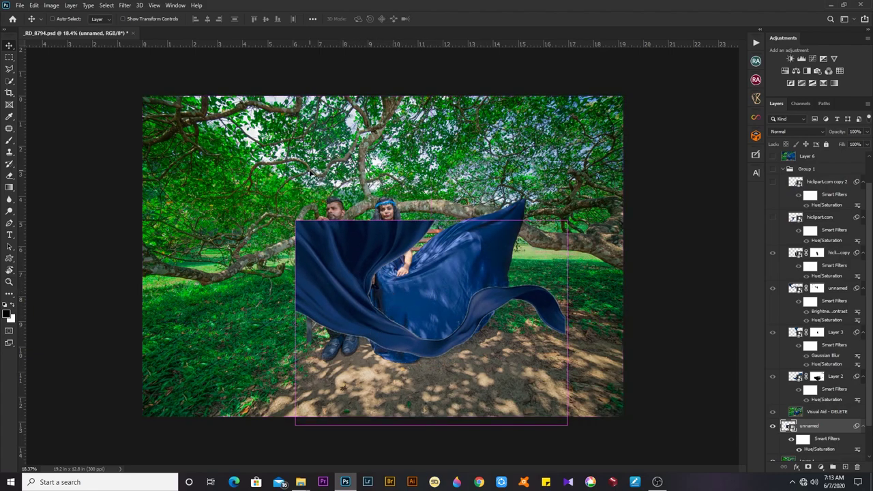
Raise the blue fabric's brightness with Brightness/Contrast, then reposition it across the couple's lower half
left_click(51, 5)
left_click(170, 28)
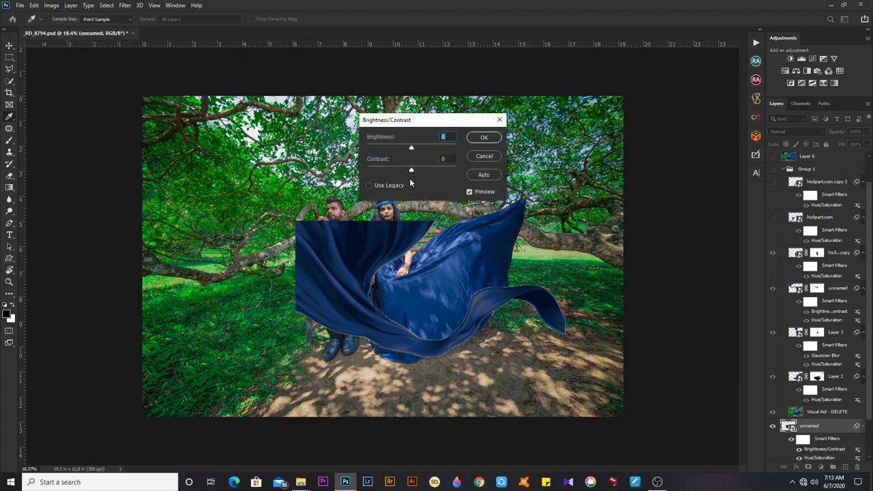
left_click_drag(416, 146, 430, 151)
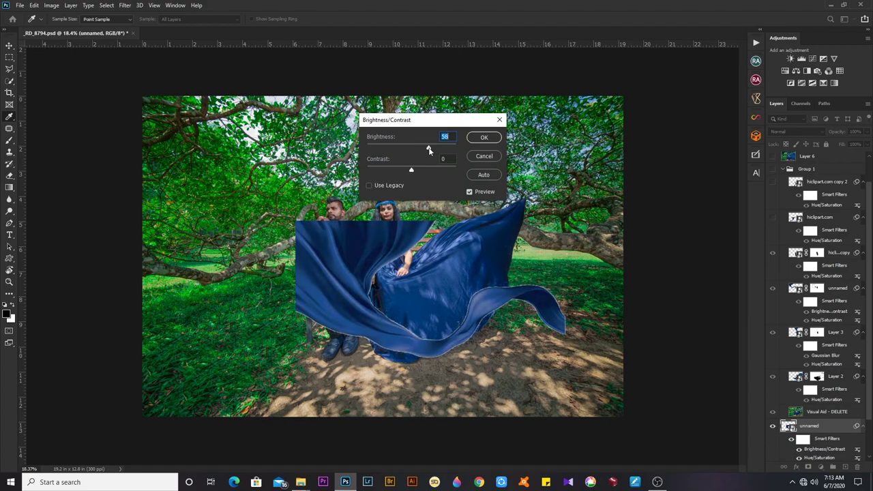
left_click(483, 138)
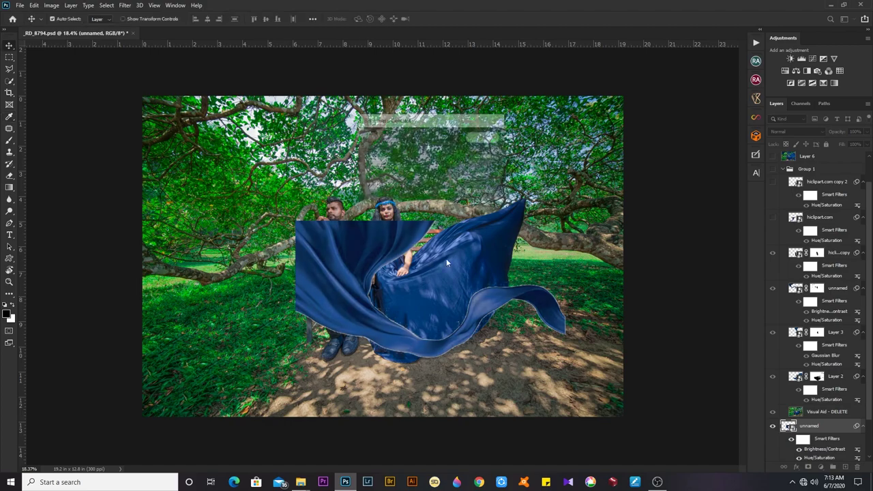
mouse_move(322, 275)
left_mouse_down()
mouse_move(263, 184)
mouse_move(338, 150)
left_mouse_up()
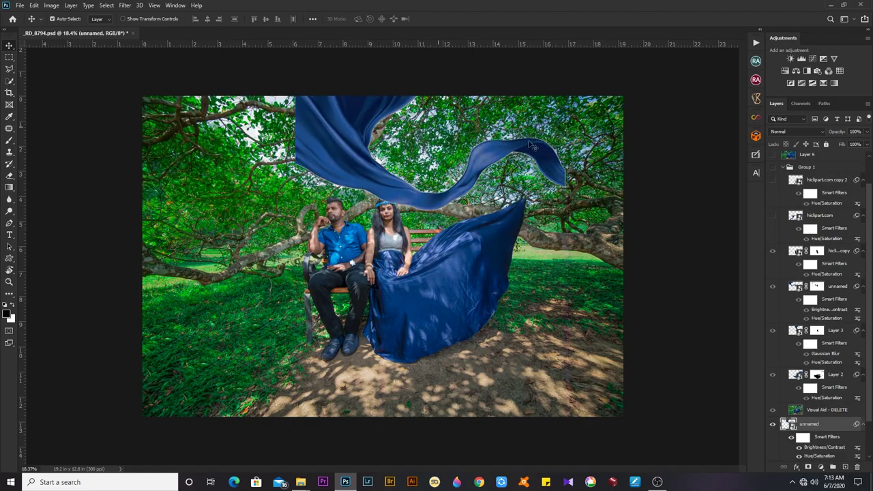
mouse_move(527, 168)
left_mouse_down()
mouse_move(431, 308)
mouse_move(456, 274)
left_mouse_up()
Free-transform the second fabric, rotating it so it sweeps from the gown's hem to the lower right
key("ctrl+t")
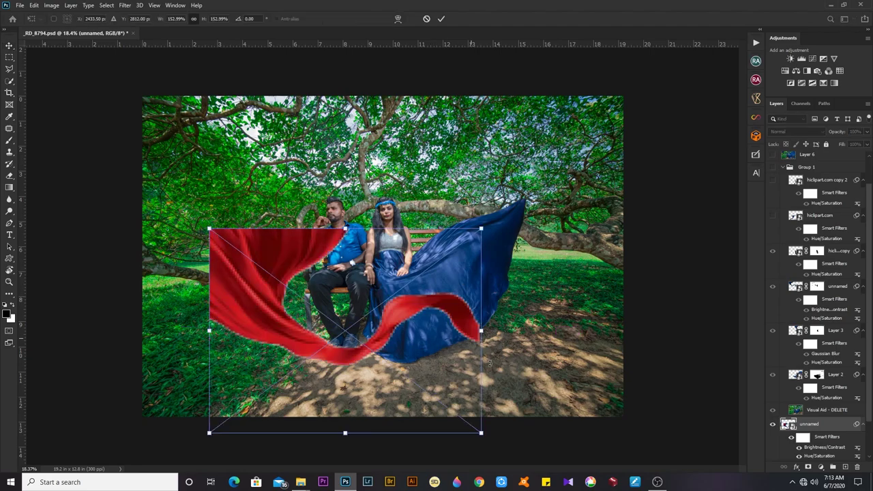
mouse_move(535, 321)
left_mouse_down()
mouse_move(486, 249)
mouse_move(504, 355)
left_mouse_up()
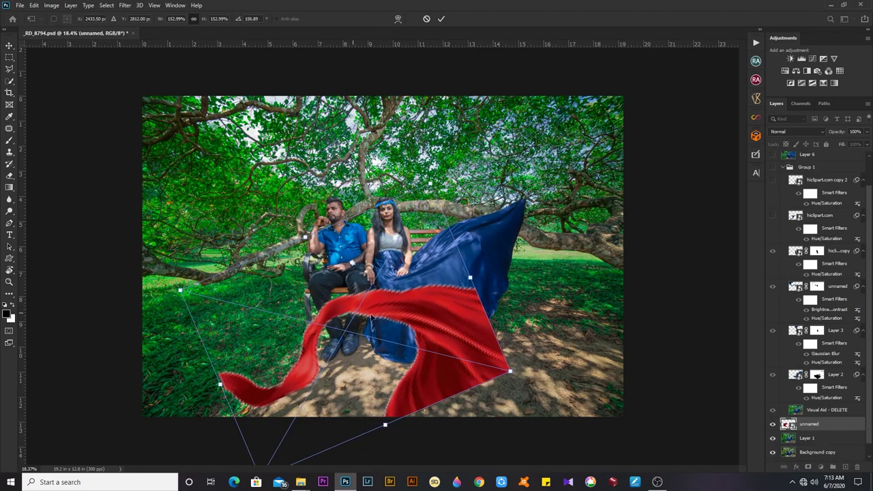
left_click_drag(462, 328, 600, 320)
left_click_drag(651, 280, 641, 238)
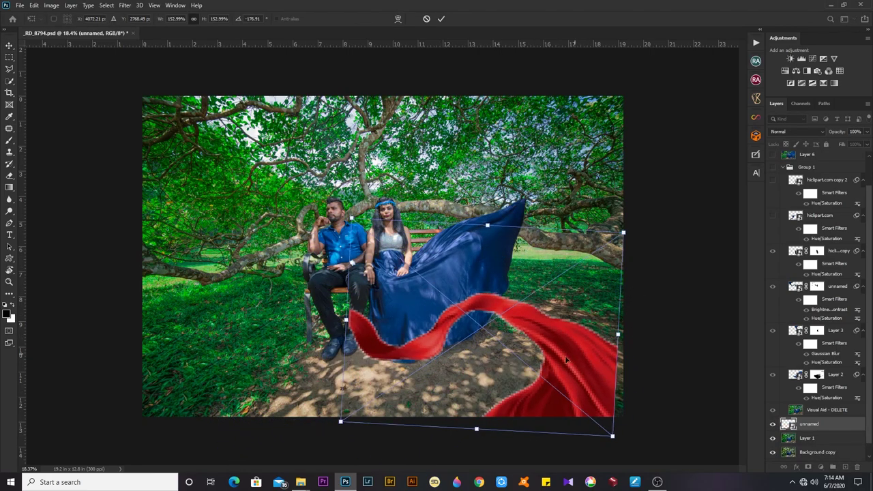
mouse_move(518, 341)
left_mouse_down()
mouse_move(572, 387)
mouse_move(564, 369)
left_mouse_up()
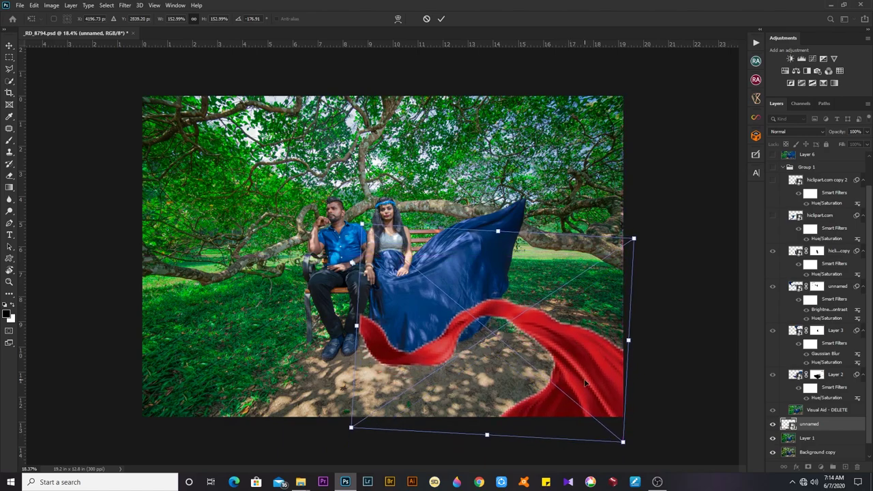
key("Return")
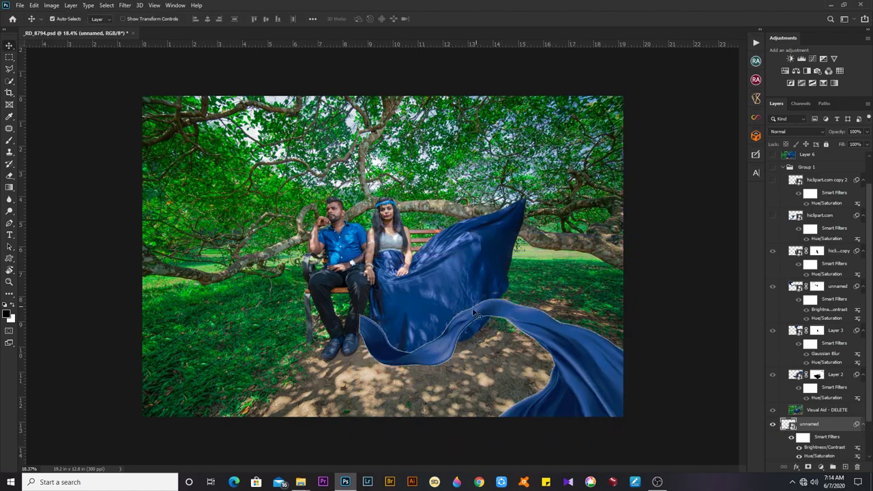
left_click_drag(430, 357, 432, 349)
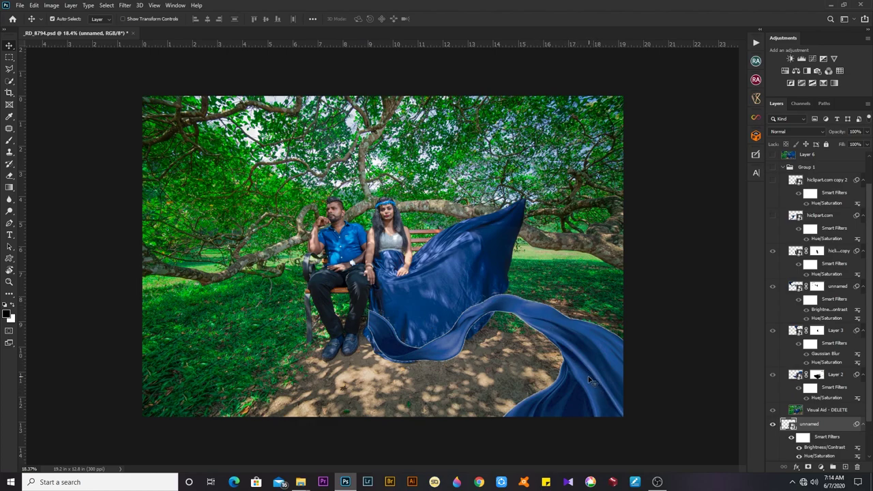
Delete the top ribbon layer and move the shown 'hiclipart.com copy' fabric tail beside the gown
key("Delete")
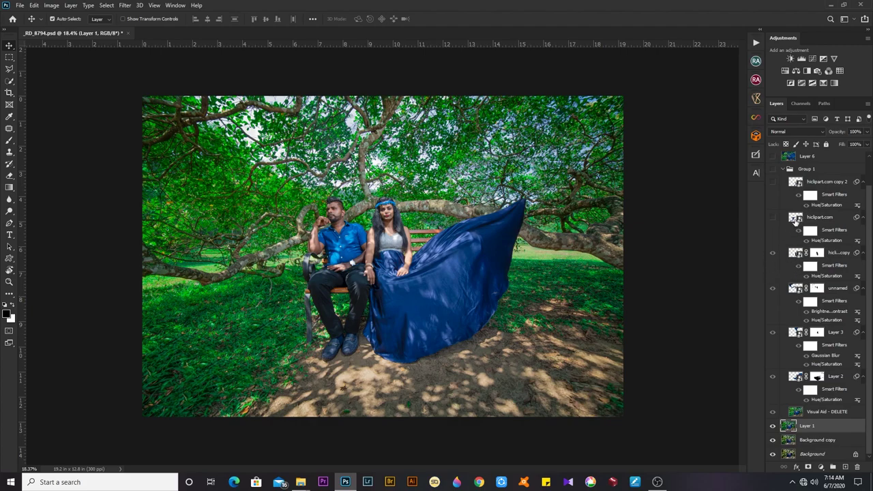
left_click(789, 277)
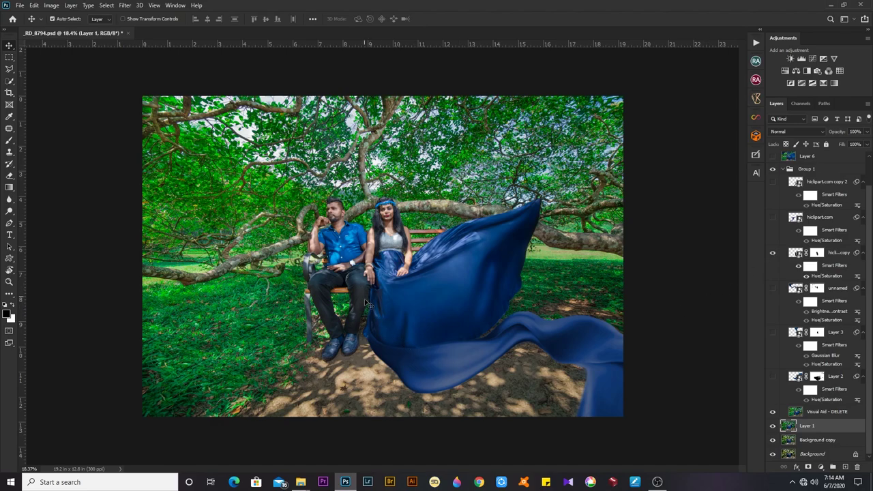
left_click(795, 253)
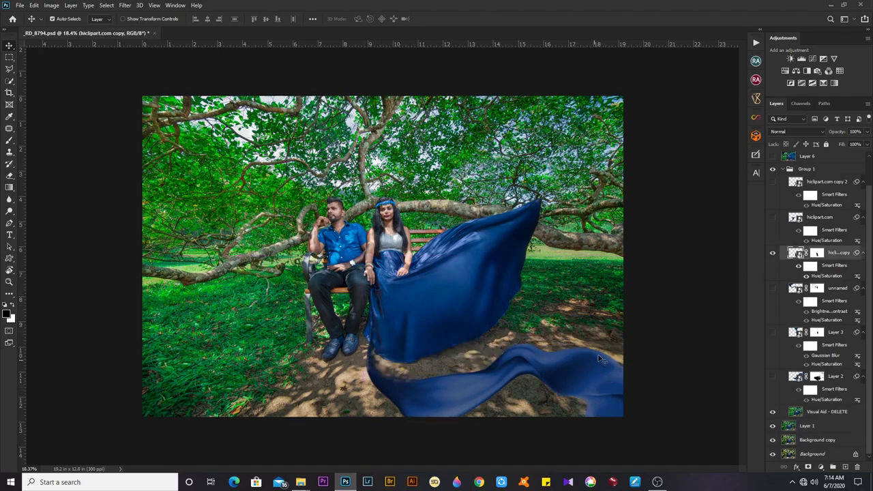
left_click(773, 254)
left_click(773, 254)
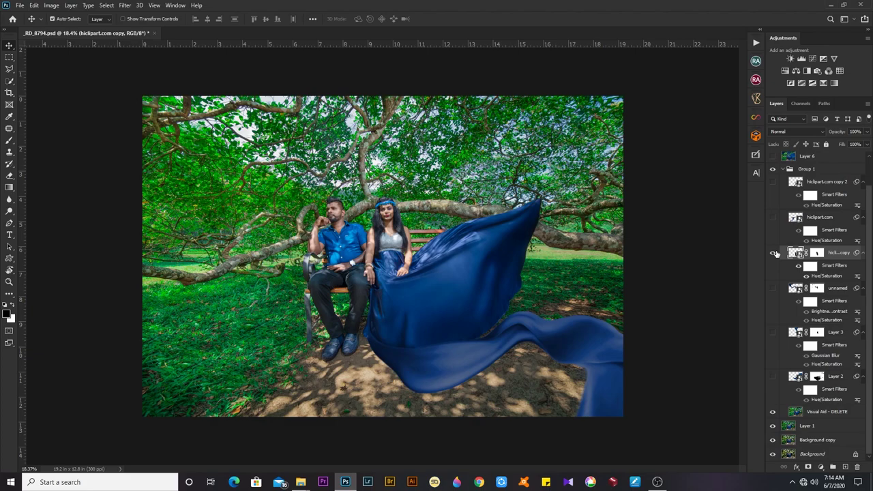
left_click(773, 254)
left_click(773, 253)
left_click(773, 254)
mouse_move(527, 339)
left_mouse_down()
mouse_move(579, 342)
mouse_move(460, 358)
left_mouse_up()
left_click(479, 255)
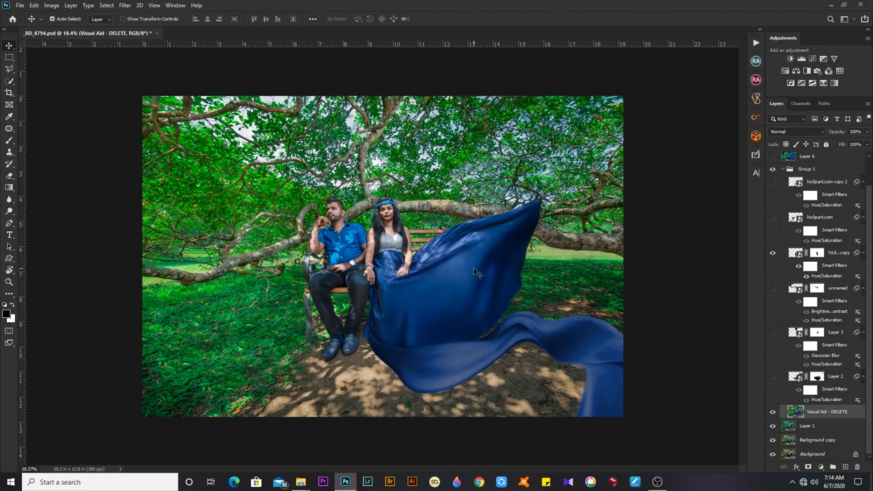
Quick-select the flowing blue gown fabric and copy it onto a new Layer 7
key("e")
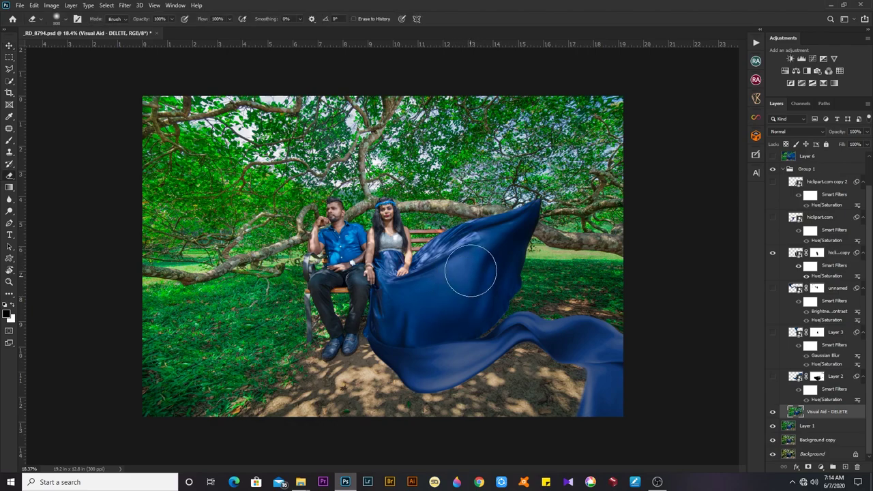
key("w")
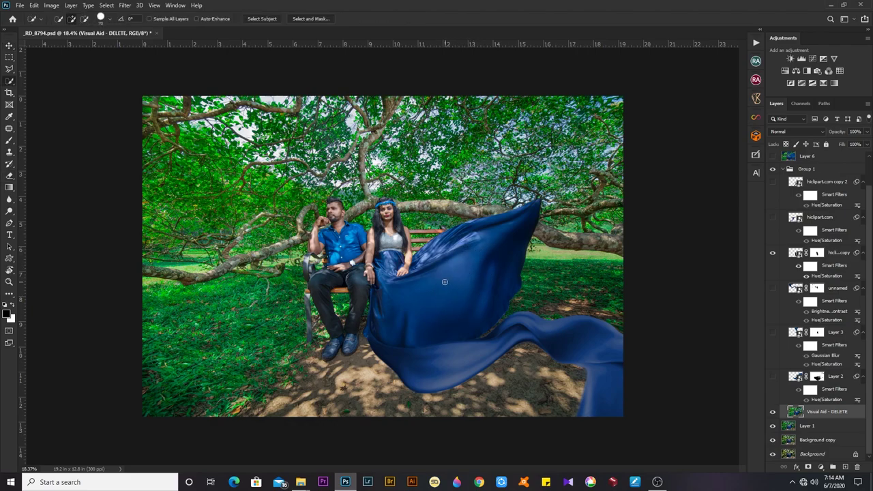
left_click_drag(451, 261, 491, 236)
key("ctrl+j")
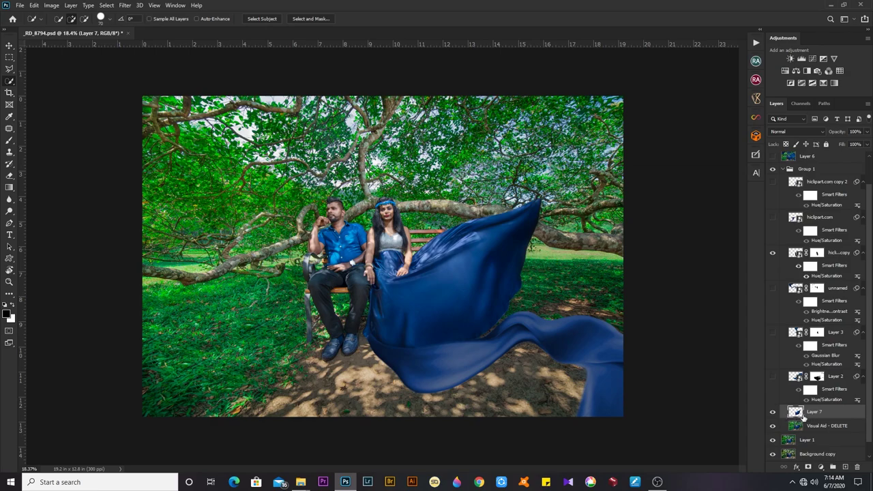
Warp the copied fabric's upper part into a new fold and adjust its position
key("ctrl+t")
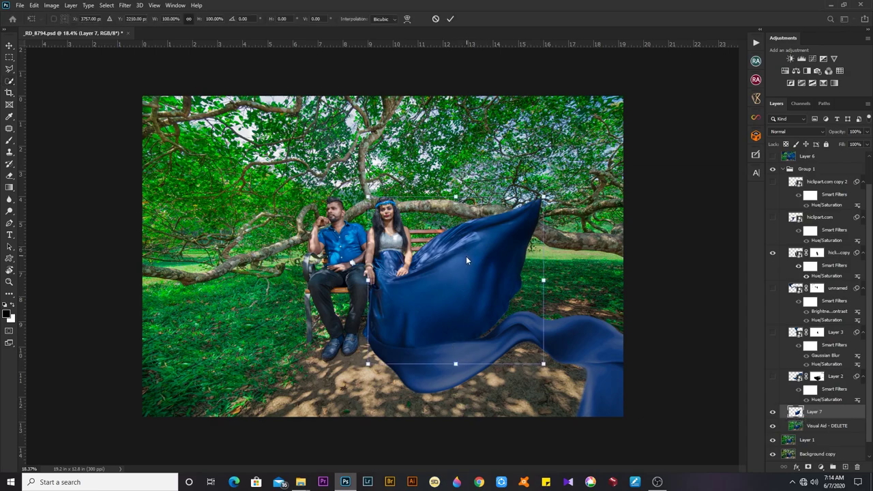
right_click(465, 256)
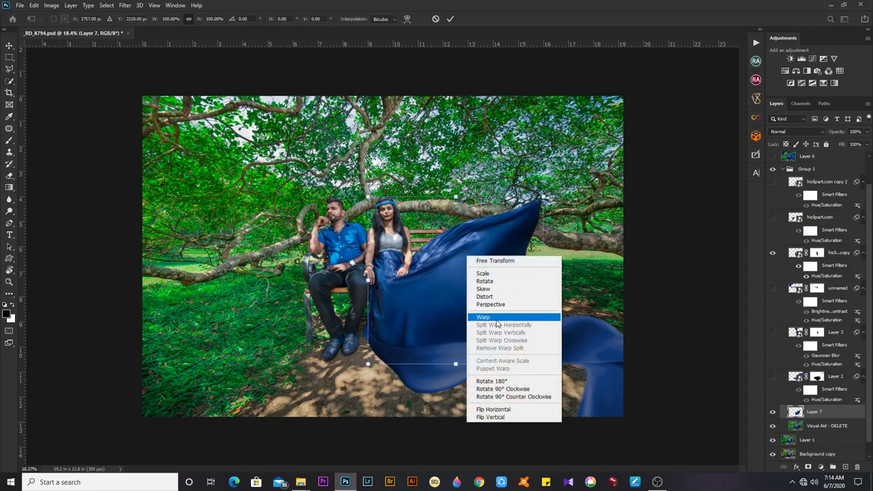
left_click(498, 318)
left_click_drag(483, 269, 503, 231)
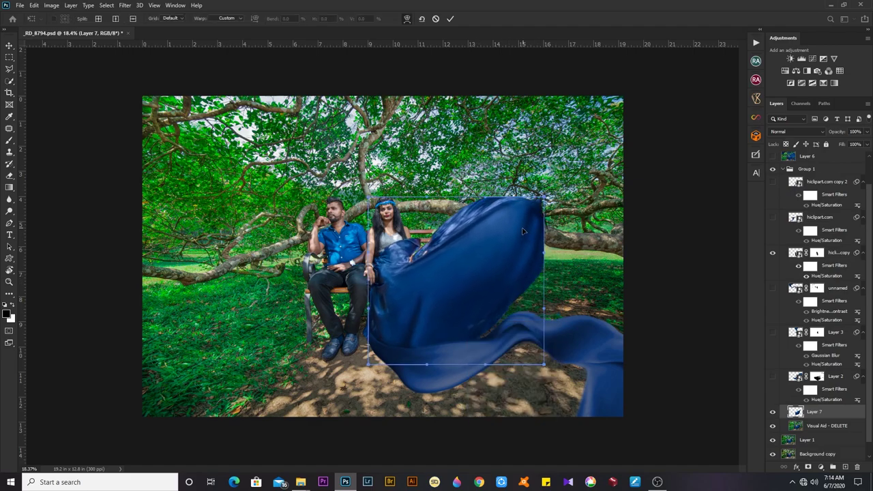
key("Return")
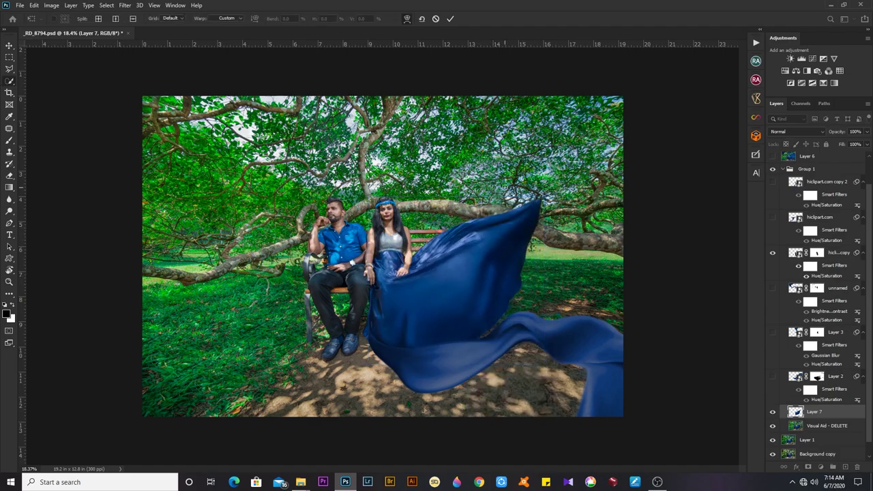
key("w")
key("v")
left_click_drag(485, 282, 522, 235)
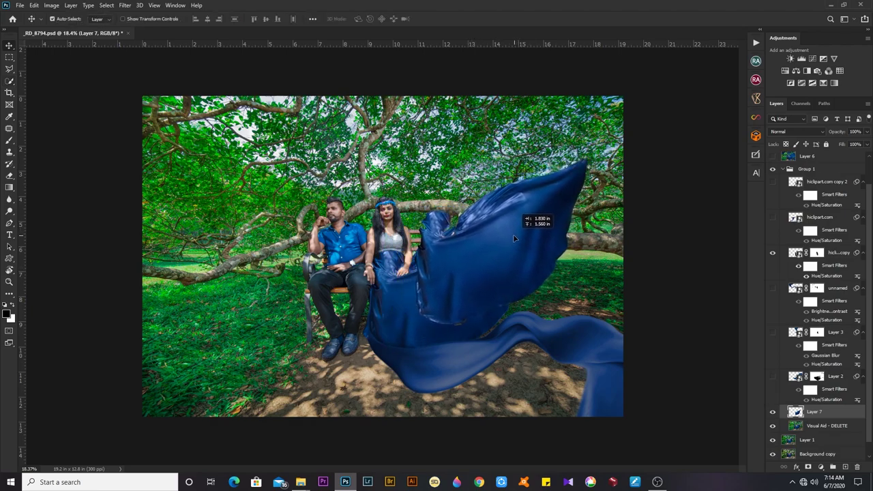
left_click_drag(522, 235, 494, 250)
Warp the fabric copy again, stretching its right side and top corner into the branches, then raise it
key("ctrl+t")
right_click(500, 245)
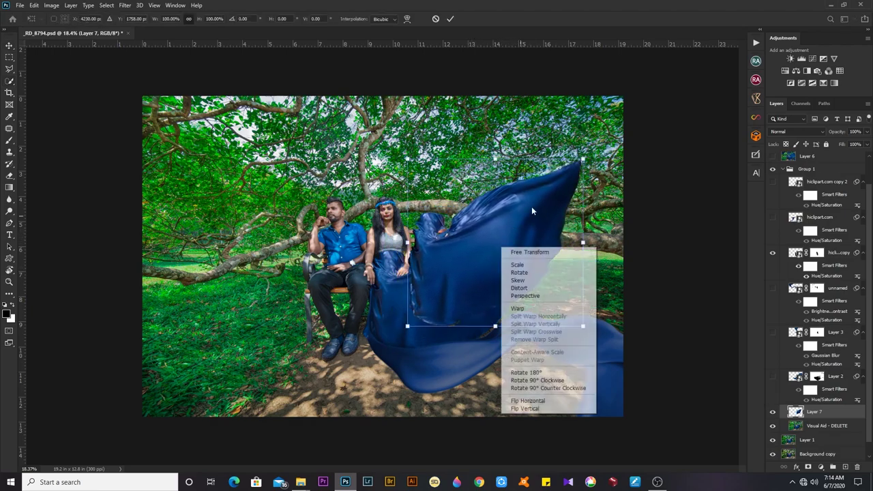
left_click(527, 308)
left_click_drag(563, 259, 646, 246)
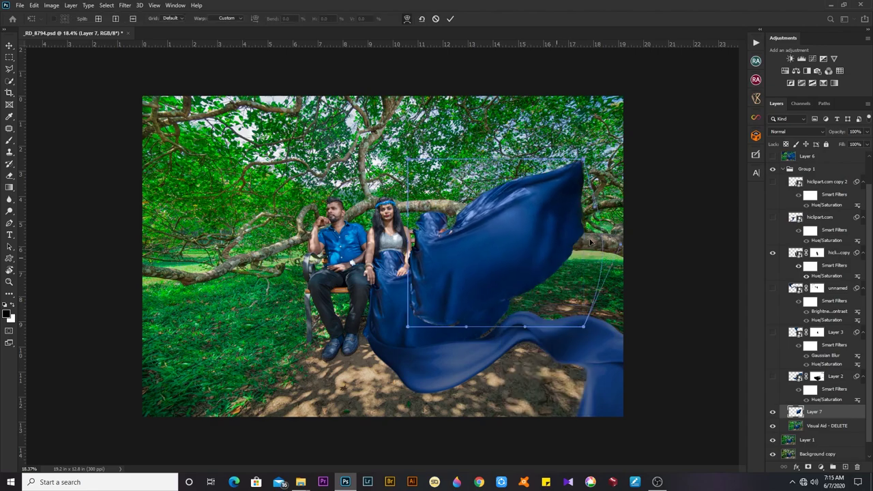
left_click_drag(585, 160, 688, 116)
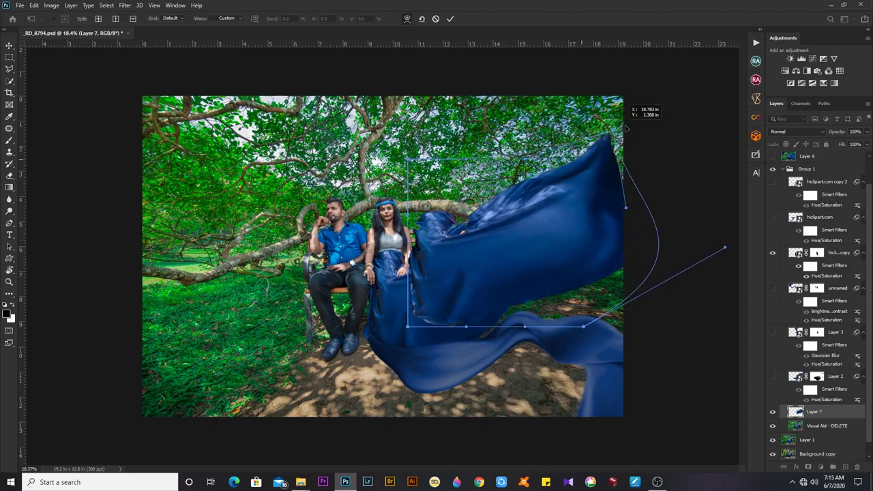
mouse_move(486, 227)
left_mouse_down()
mouse_move(498, 346)
mouse_move(485, 349)
left_mouse_up()
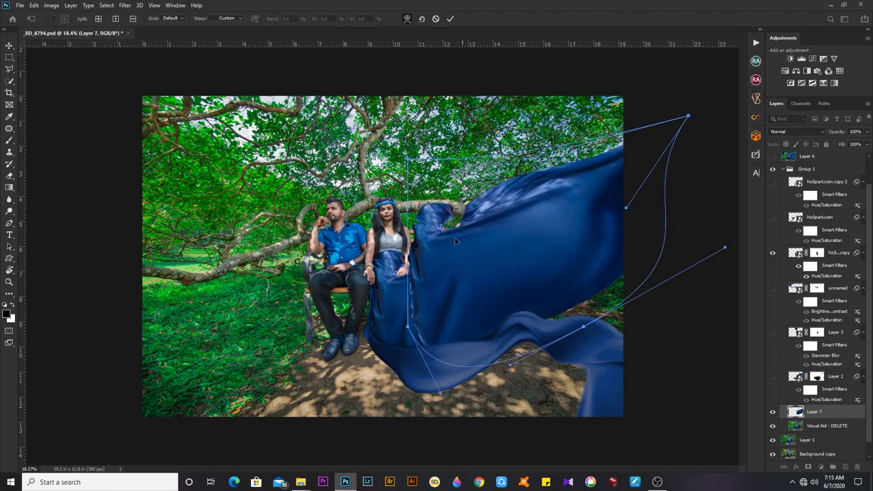
key("Return")
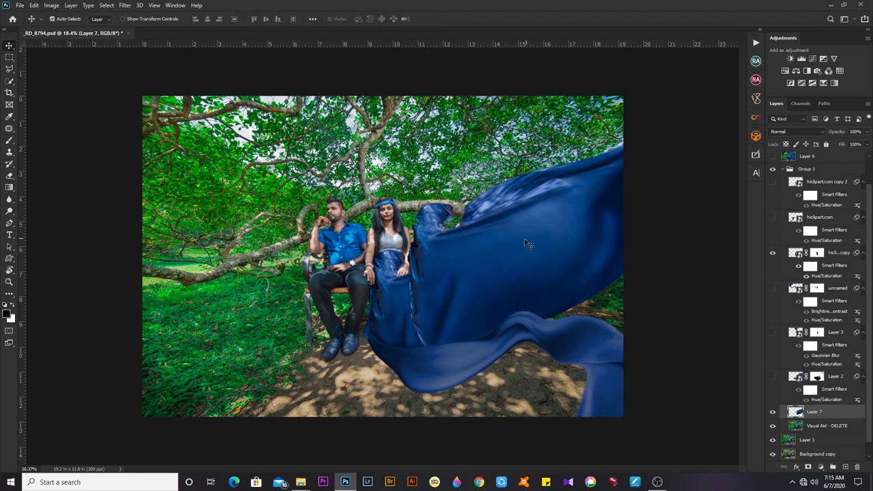
mouse_move(519, 262)
left_mouse_down()
mouse_move(518, 248)
mouse_move(545, 229)
left_mouse_up()
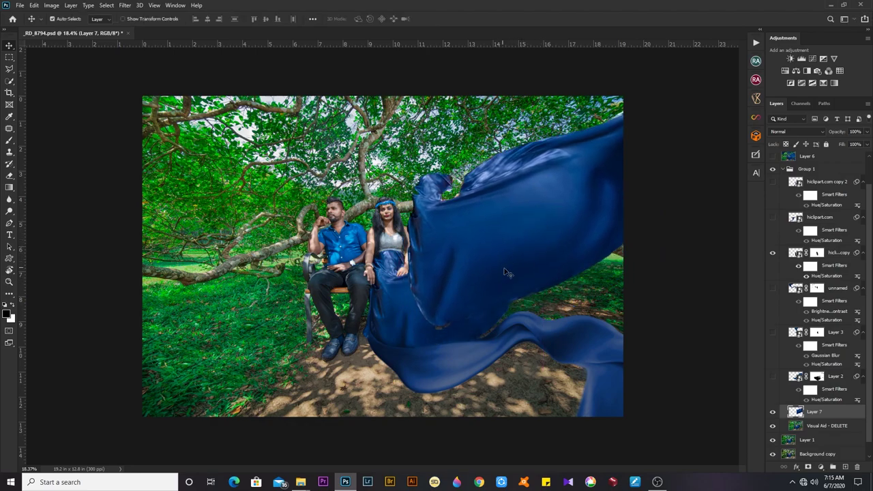
Delete the warped Layer 7, show the larger fabric on Layer 2, and zoom in to inspect it
key("Delete")
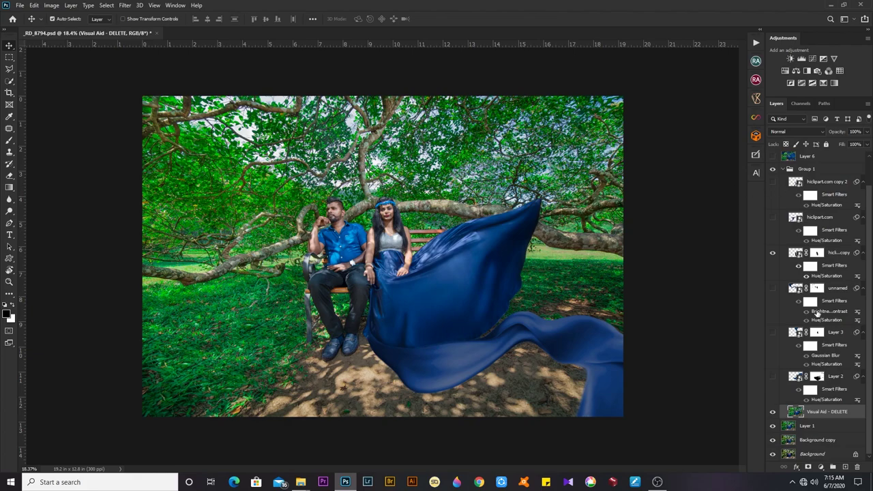
left_click(772, 376)
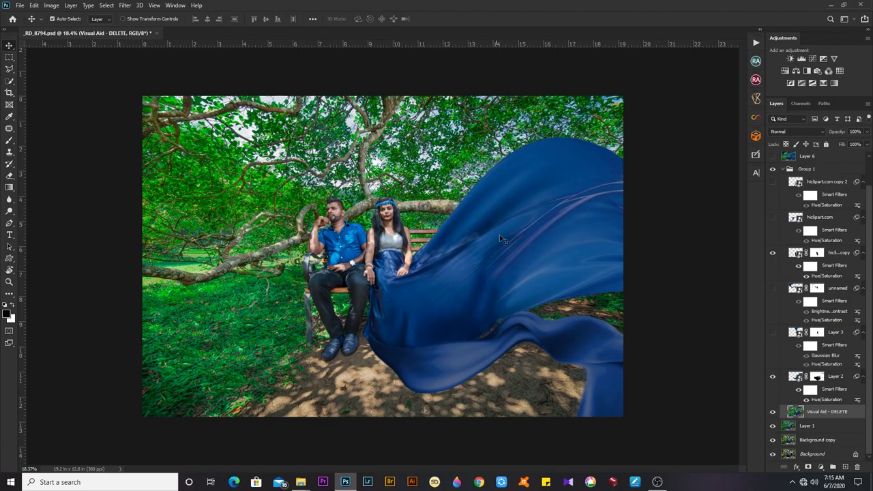
key("z")
left_click_drag(440, 266, 461, 279)
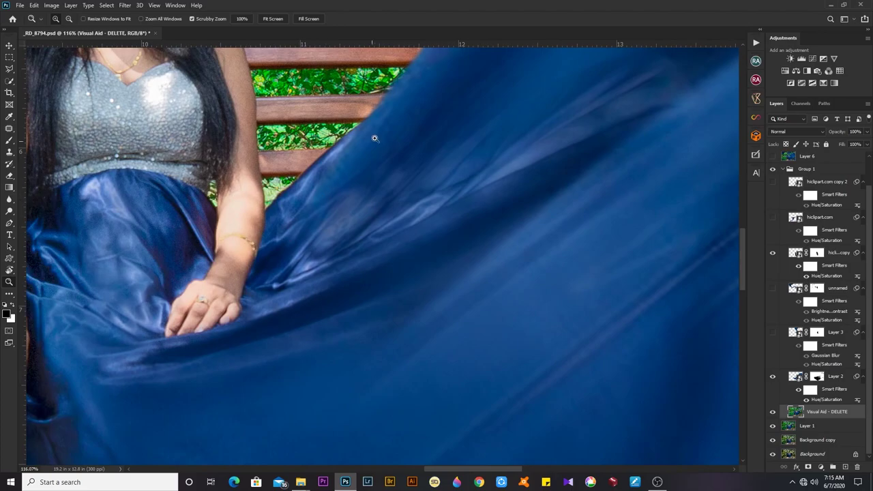
left_click_drag(423, 360, 341, 229)
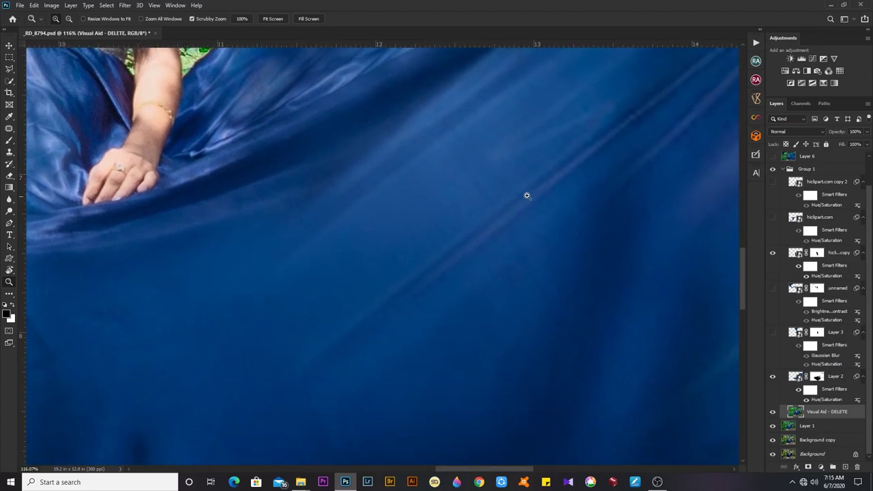
scroll(465, 387, "down", 2)
scroll(477, 350, "down", 4)
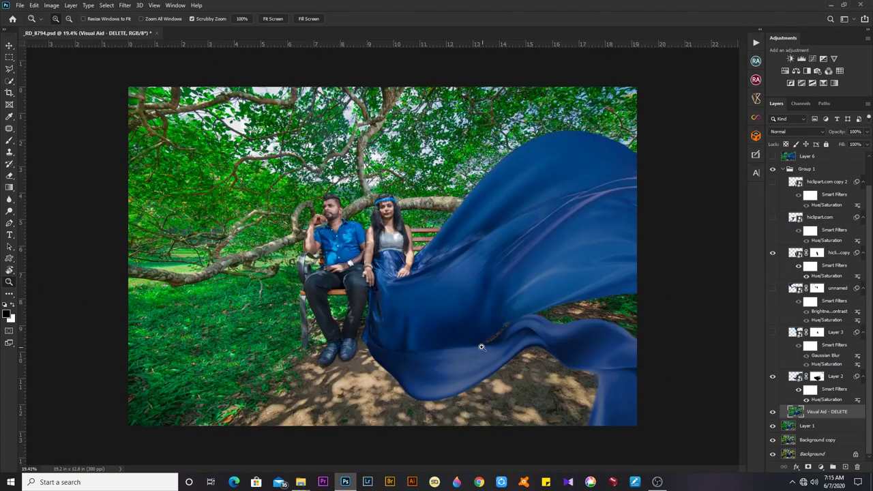
scroll(482, 343, "up", 1)
scroll(482, 316, "up", 1)
scroll(526, 326, "down", 1)
scroll(512, 333, "up", 1)
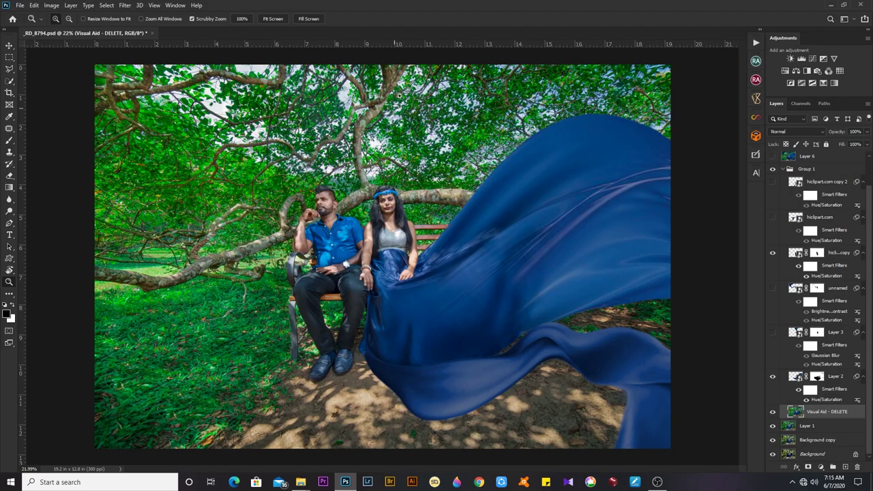
Sketch brush guide strokes from the woman's head toward the branches, then undo them
key("b")
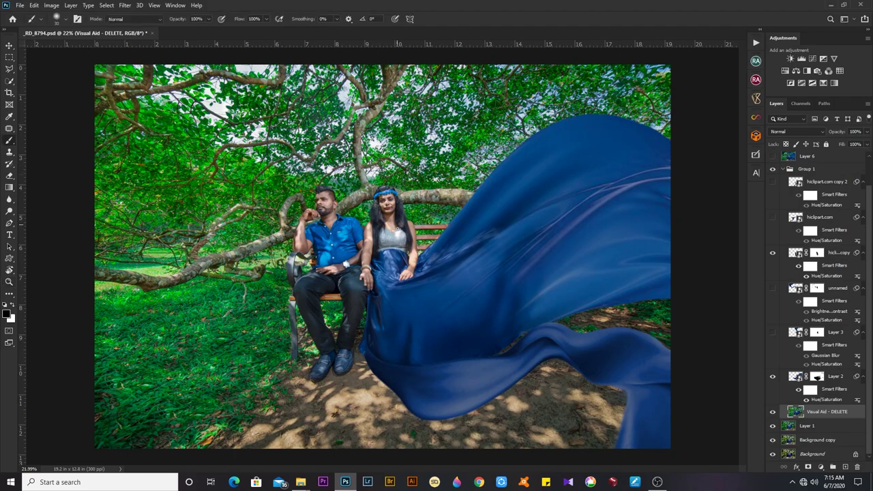
left_click_drag(397, 242, 401, 63)
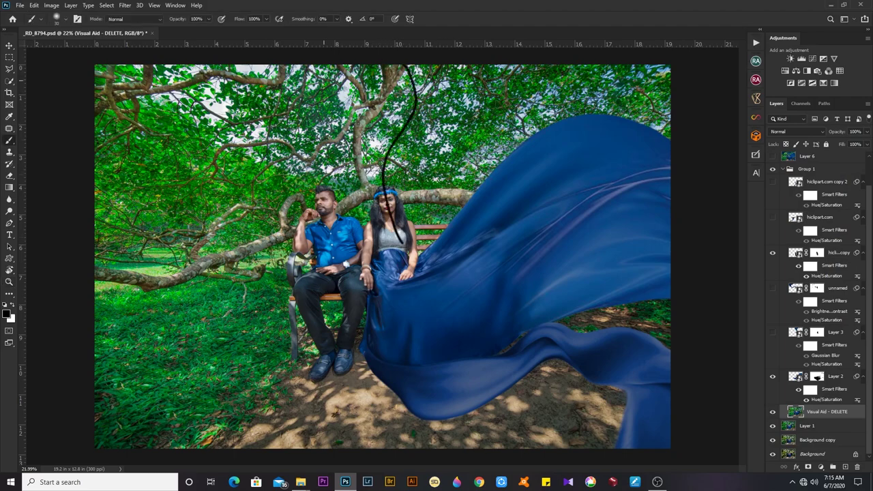
left_click_drag(304, 67, 402, 244)
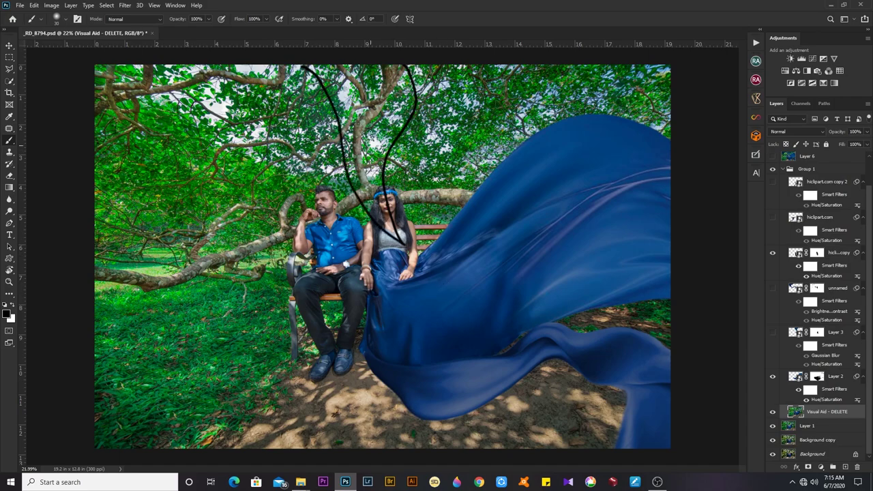
key("ctrl+z")
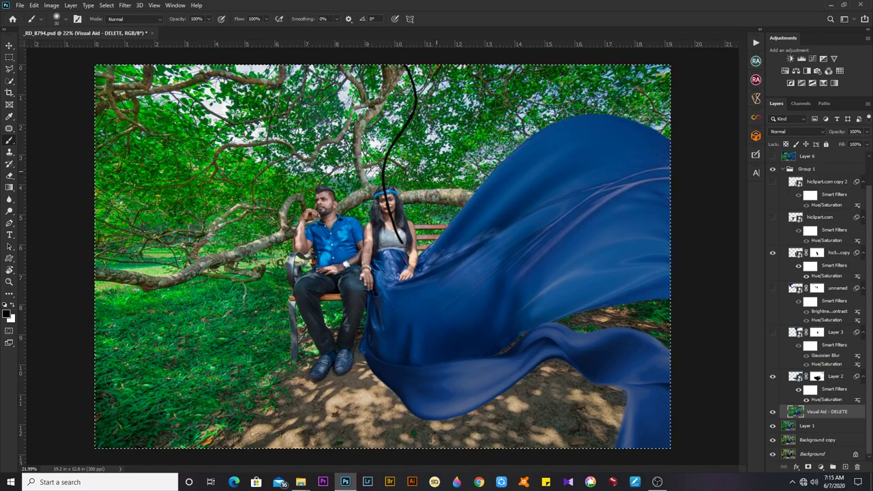
key("ctrl+z")
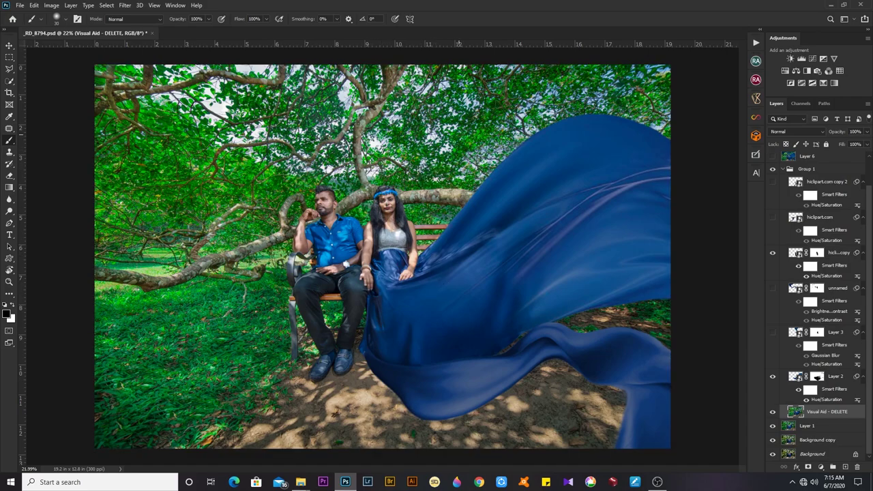
left_click_drag(458, 135, 424, 198)
left_click_drag(412, 164, 424, 200)
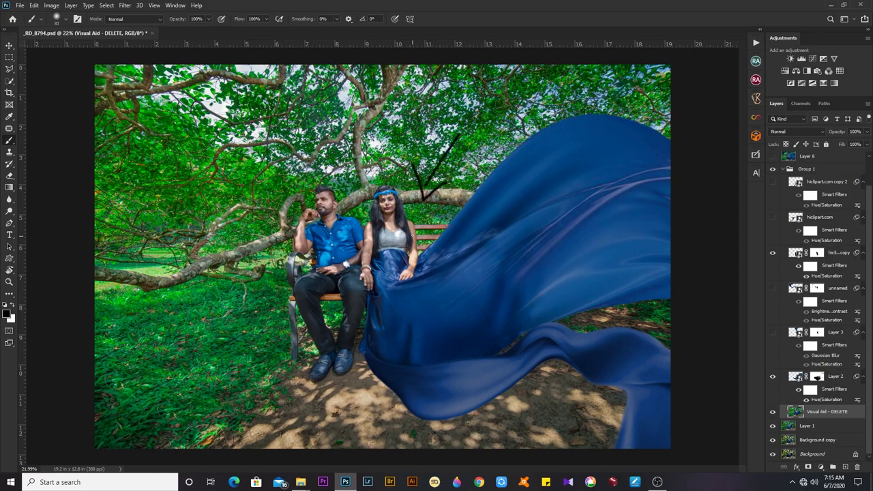
key("ctrl+z")
key("ctrl+z")
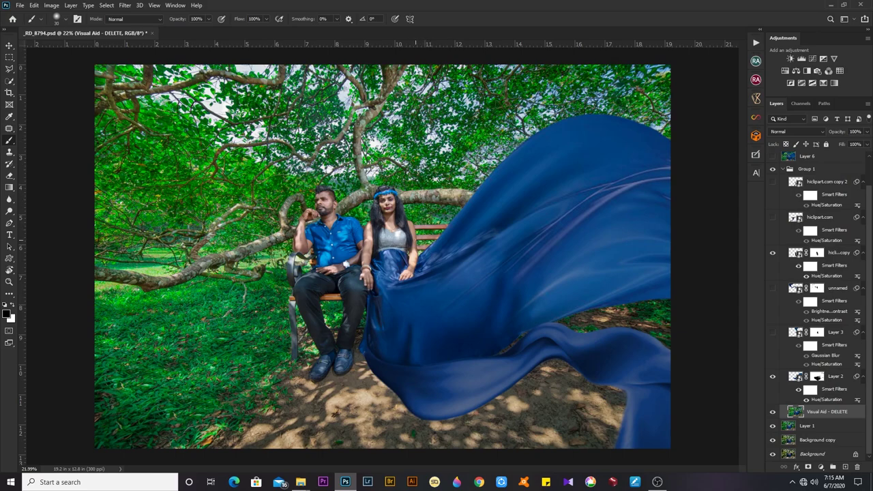
Drag the red hiclipart.com fabric from Downloads into the photo above the woman's shoulder
key("alt+Tab")
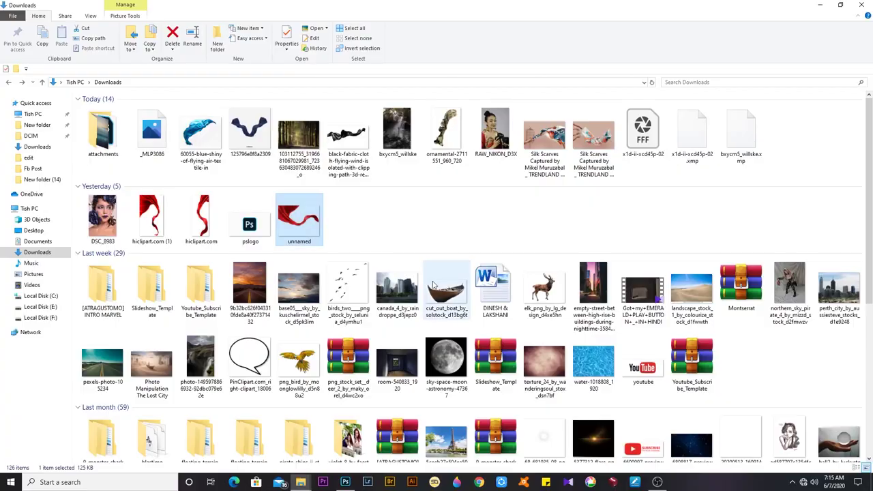
mouse_move(201, 217)
left_mouse_down()
mouse_move(375, 232)
mouse_move(437, 253)
mouse_move(423, 169)
left_mouse_up()
key("alt+Tab")
Delete the placed red fabric layer and show the blue fabric ribbon on Layer 3
key("b")
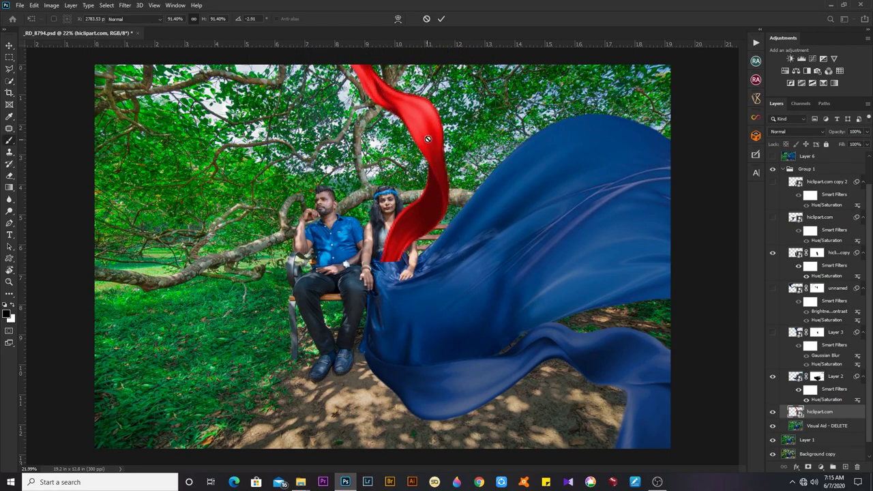
key("v")
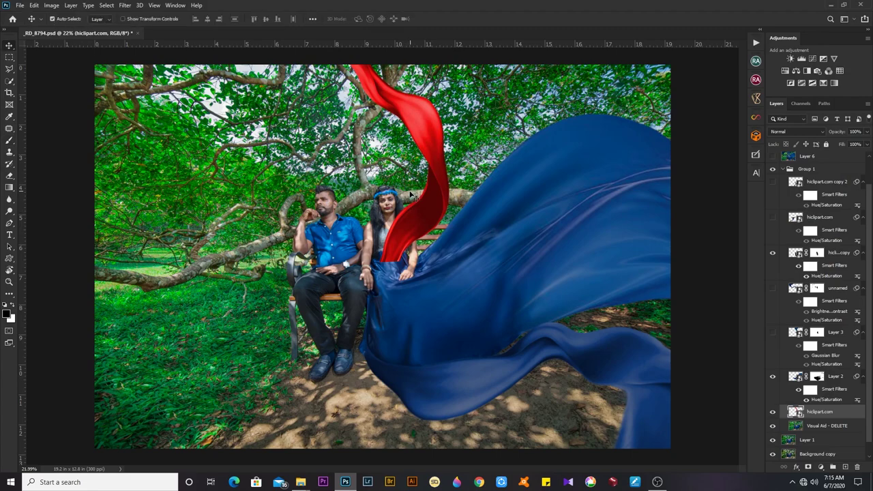
key("Delete")
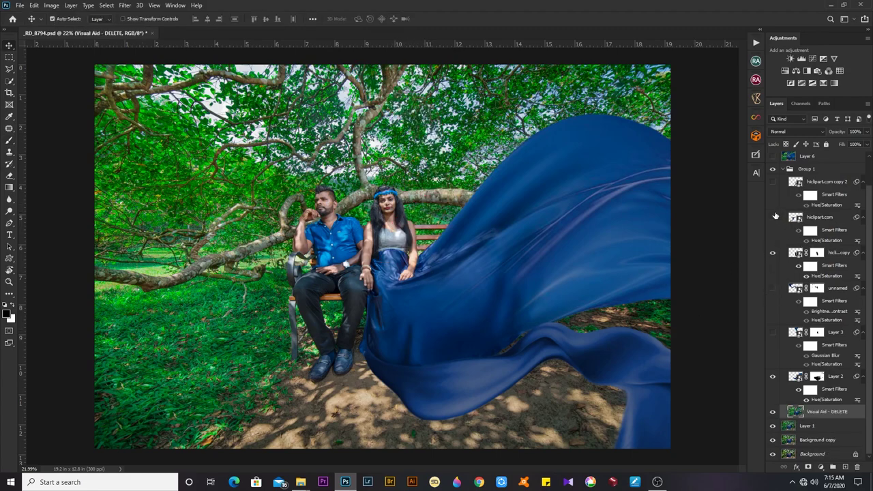
left_click(772, 332)
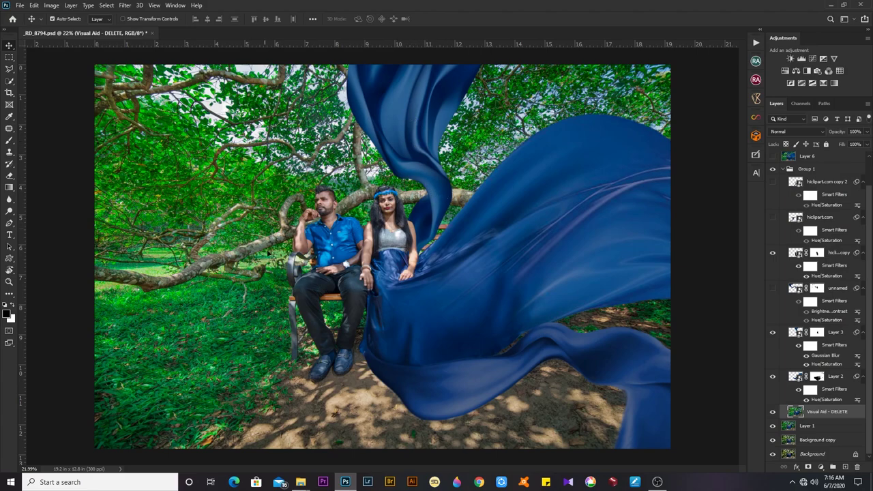
Sketch brush guide curves toward the man's and woman's heads, then undo them
key("b")
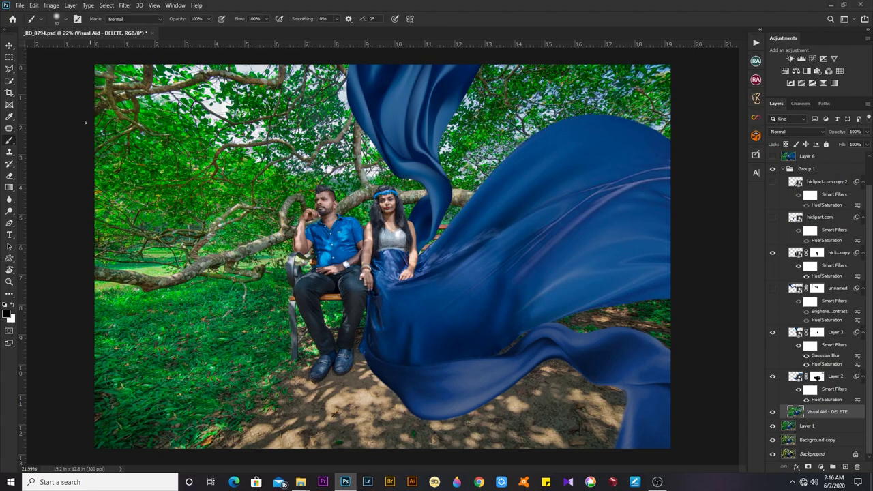
left_click_drag(81, 114, 317, 200)
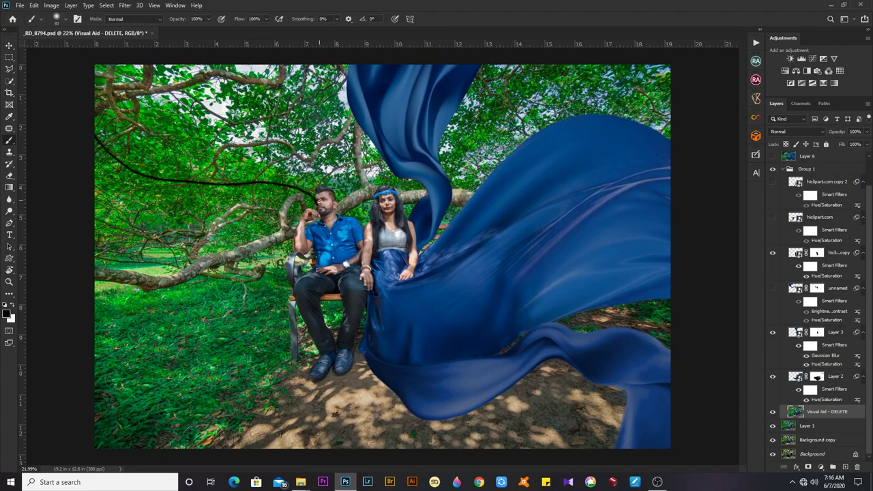
left_click_drag(204, 50, 381, 214)
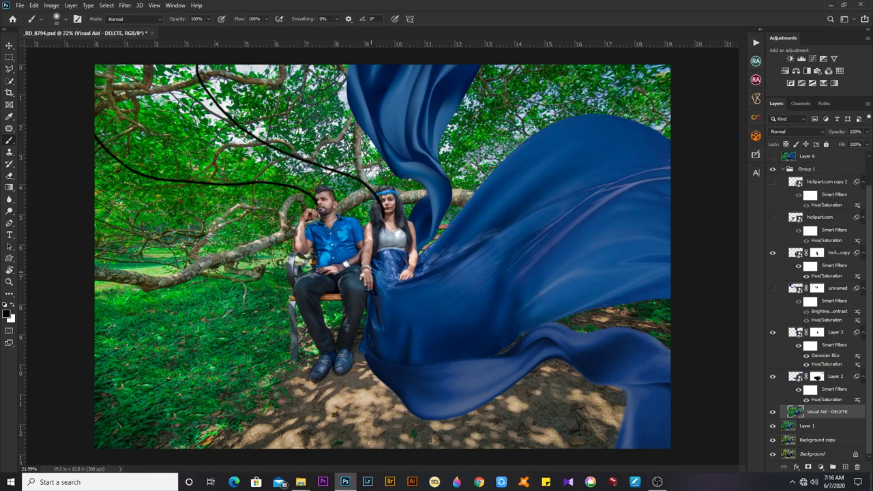
key("ctrl+z")
key("ctrl+z")
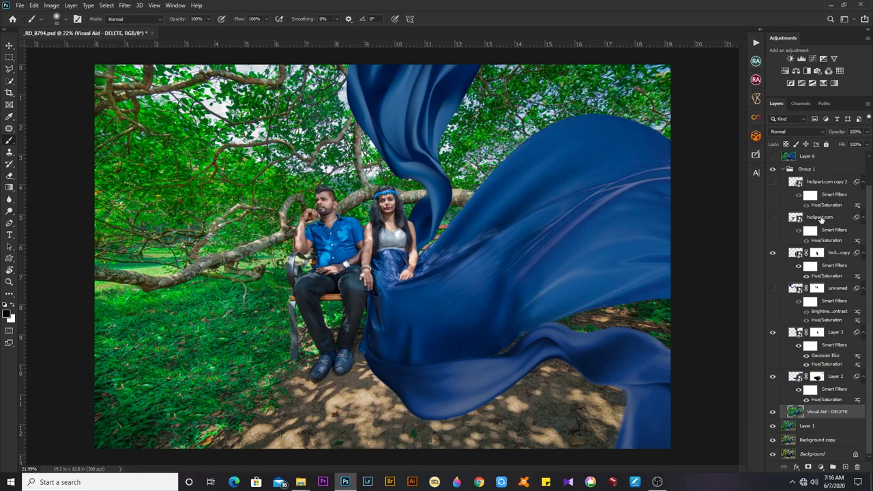
Show the navy 'unnamed' fabric layer, undo a stray stroke, and zoom in on the couple
left_click(772, 288)
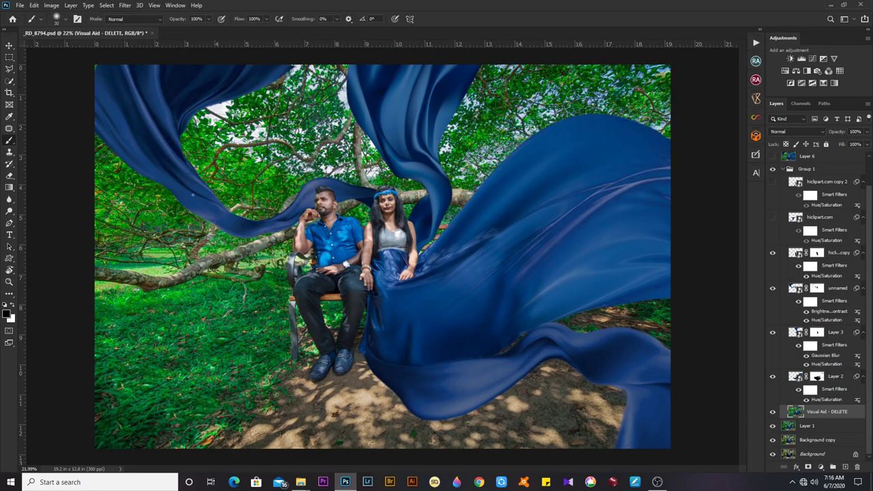
left_click_drag(317, 200, 367, 225)
key("ctrl+z")
key("z")
left_click_drag(325, 180, 343, 217)
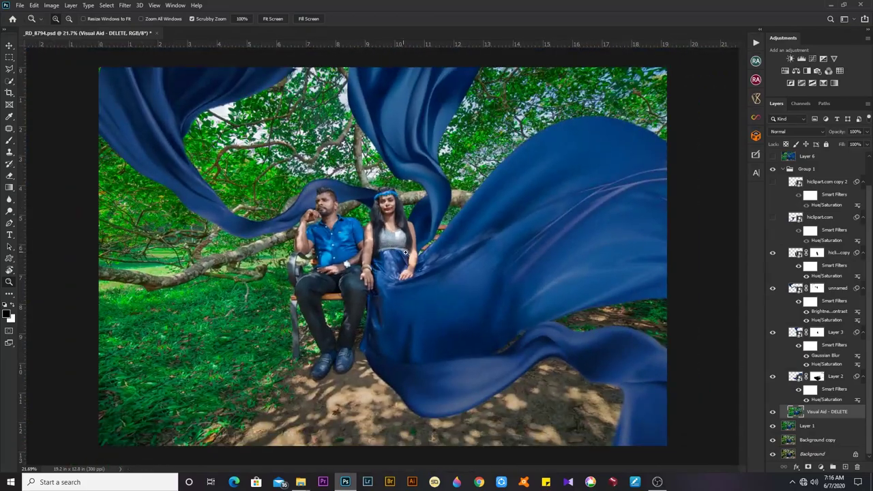
mouse_move(405, 252)
left_mouse_down()
mouse_move(450, 244)
mouse_move(394, 233)
left_mouse_up()
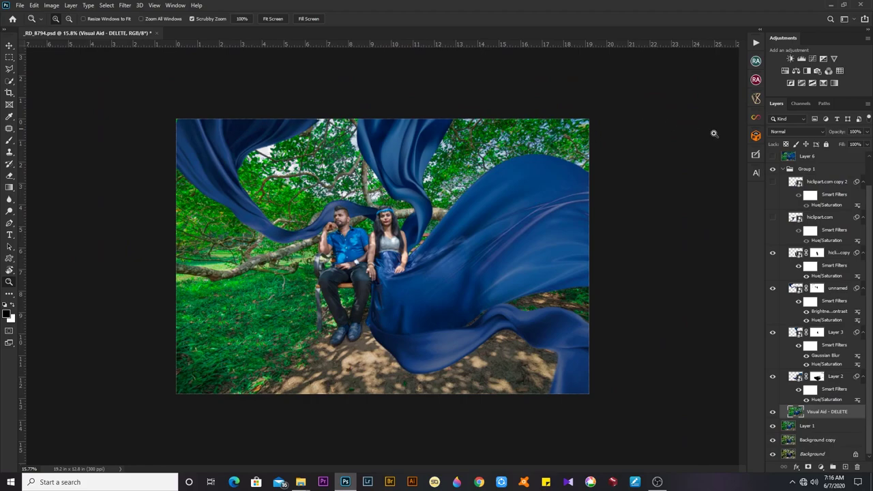
Collapse and hide Group 1, show Layer 6 and the Darken/Lighten layer, and zoom to fit
left_click(788, 168)
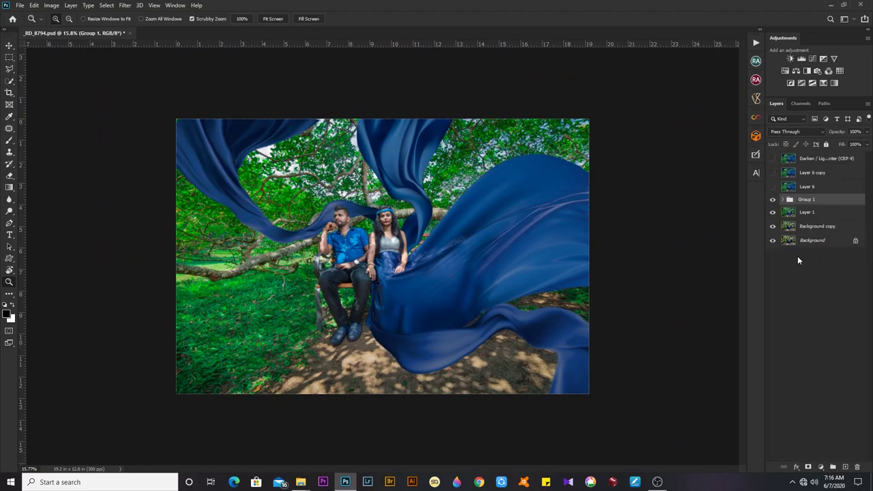
left_click(773, 199)
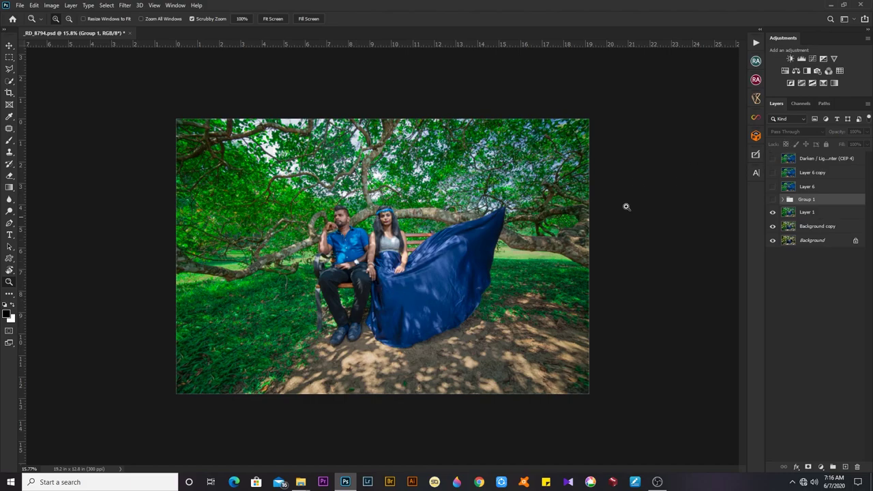
left_click(773, 187)
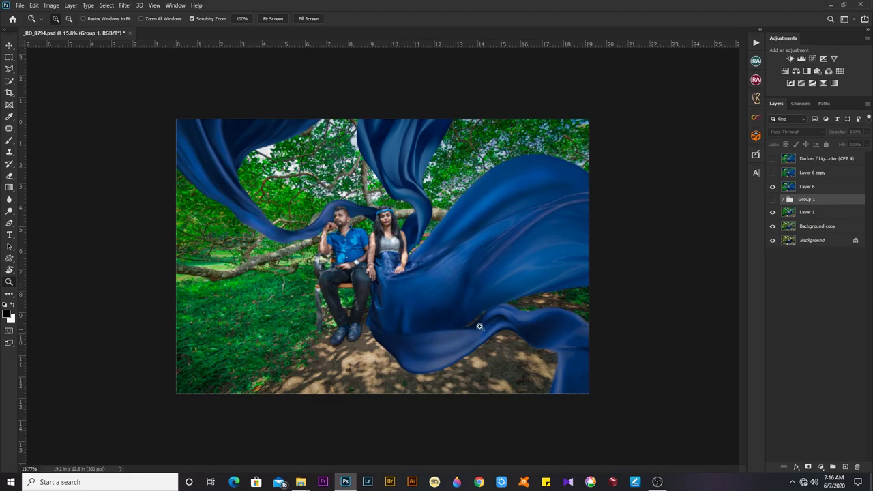
left_click(773, 158)
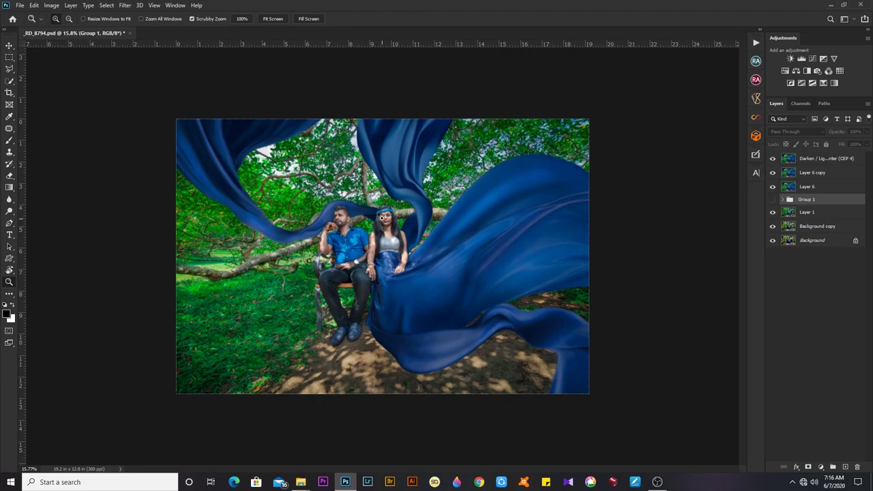
left_click_drag(383, 217, 420, 265)
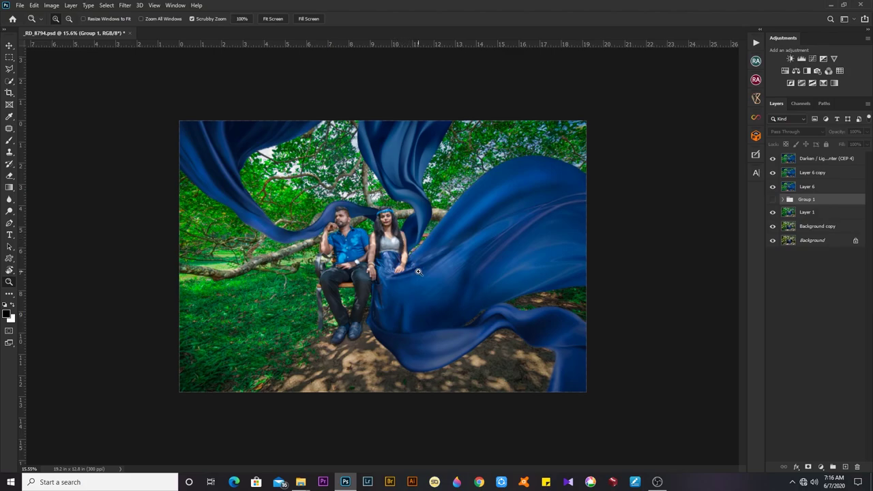
mouse_move(419, 286)
left_mouse_down()
mouse_move(435, 294)
mouse_move(424, 311)
left_mouse_up()
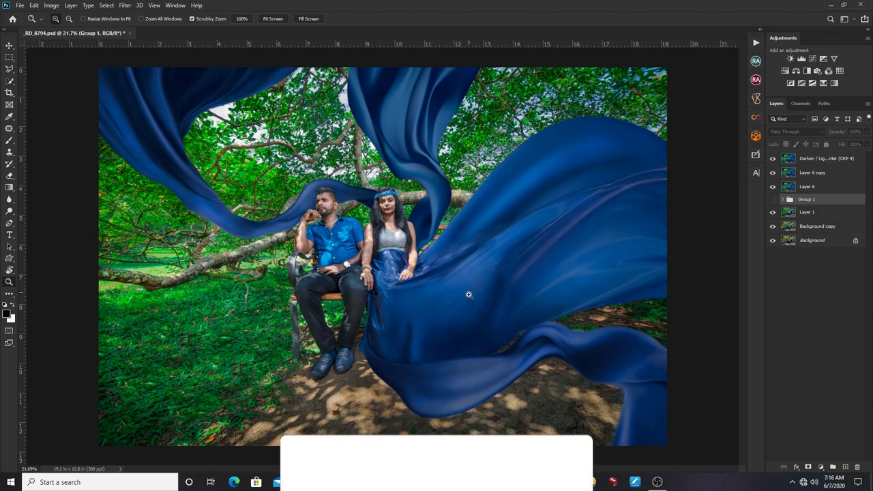
key("v")
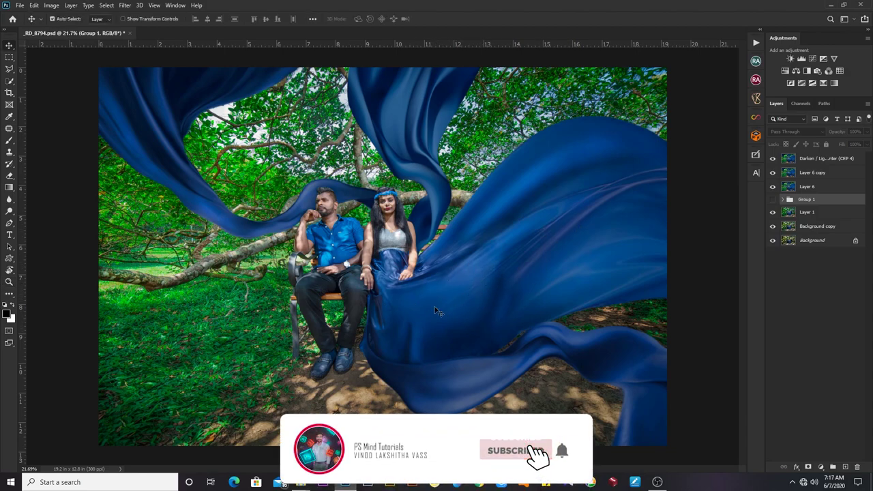